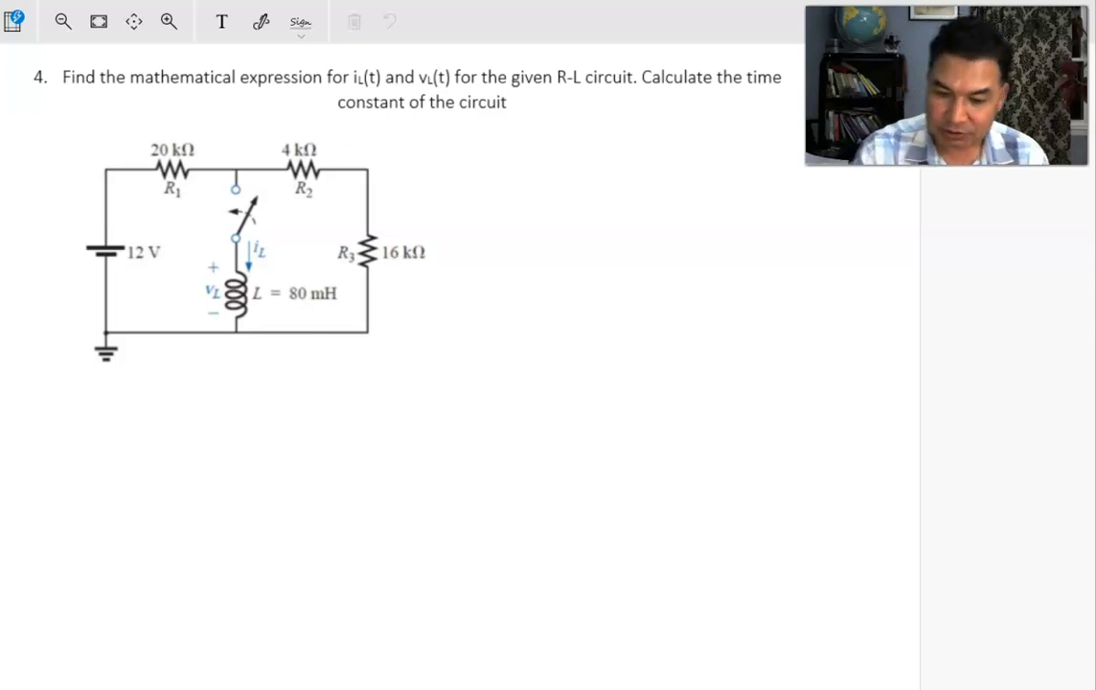
# Switch from the highlighter to the pen and undo the stray yellow stroke below the inductor
pyautogui.moveTo(254, 316); pyautogui.dragTo(275, 369)
pyautogui.click(261, 21)
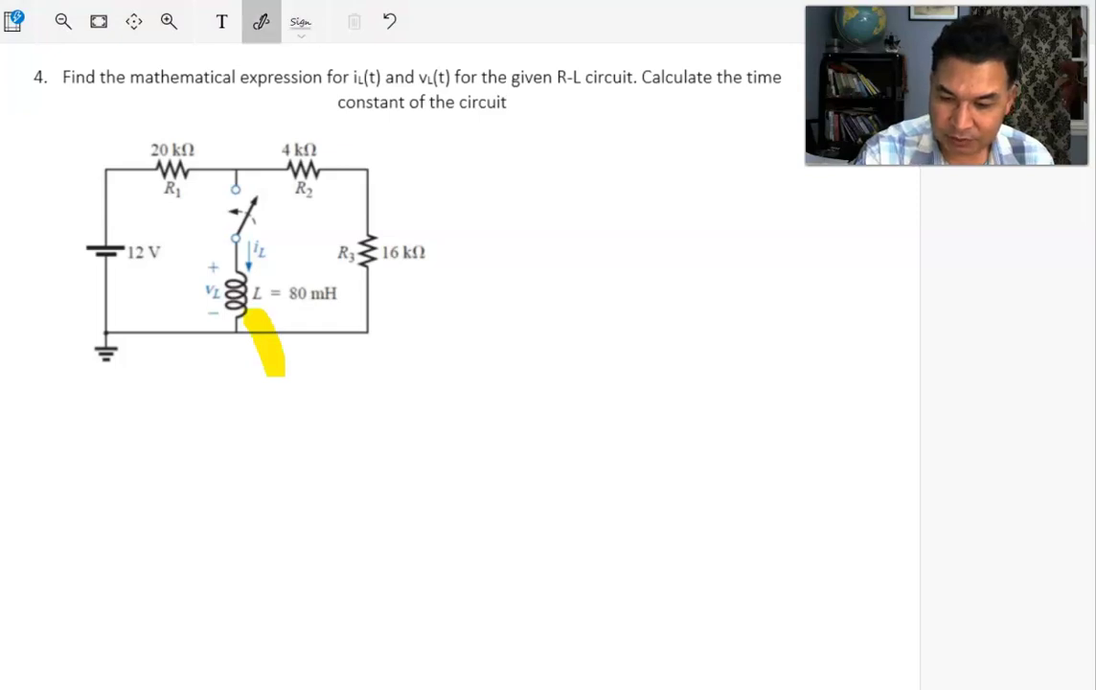
pyautogui.click(204, 74)
pyautogui.click(204, 73)
pyautogui.click(162, 74)
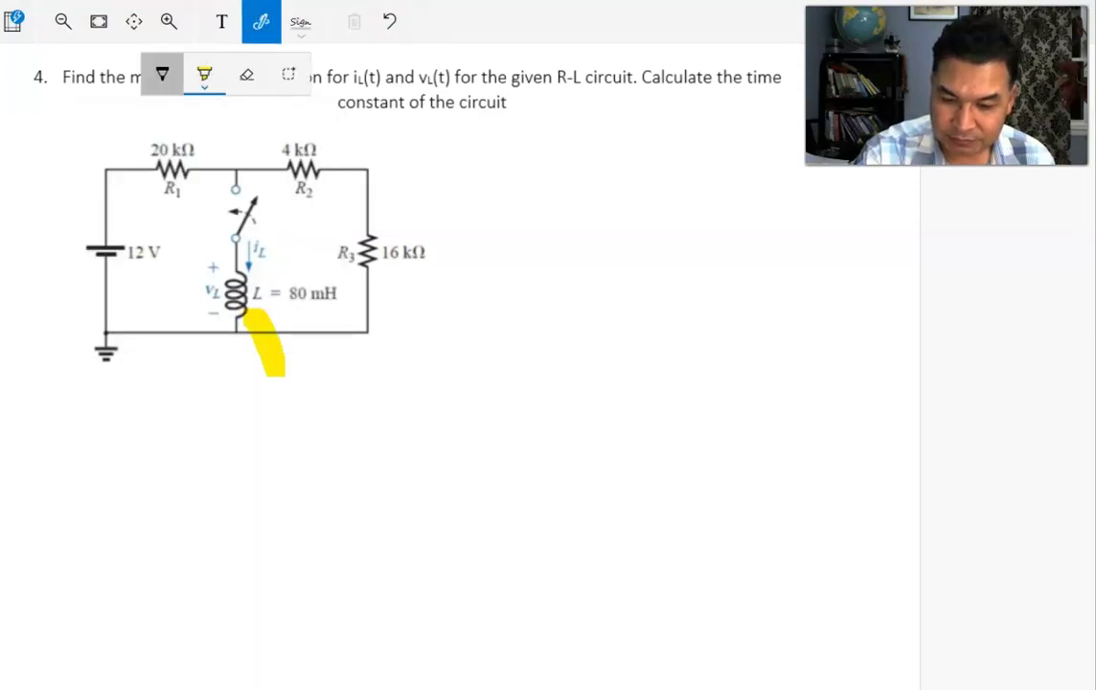
pyautogui.click(260, 21)
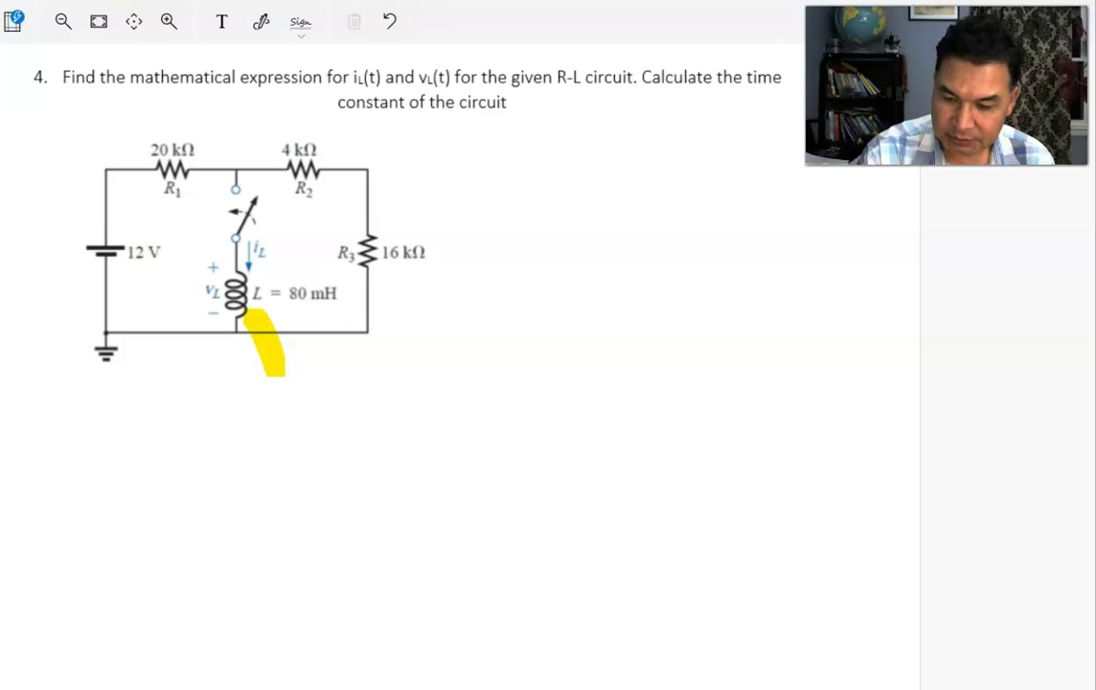
pyautogui.hotkey('ctrl', 'z')
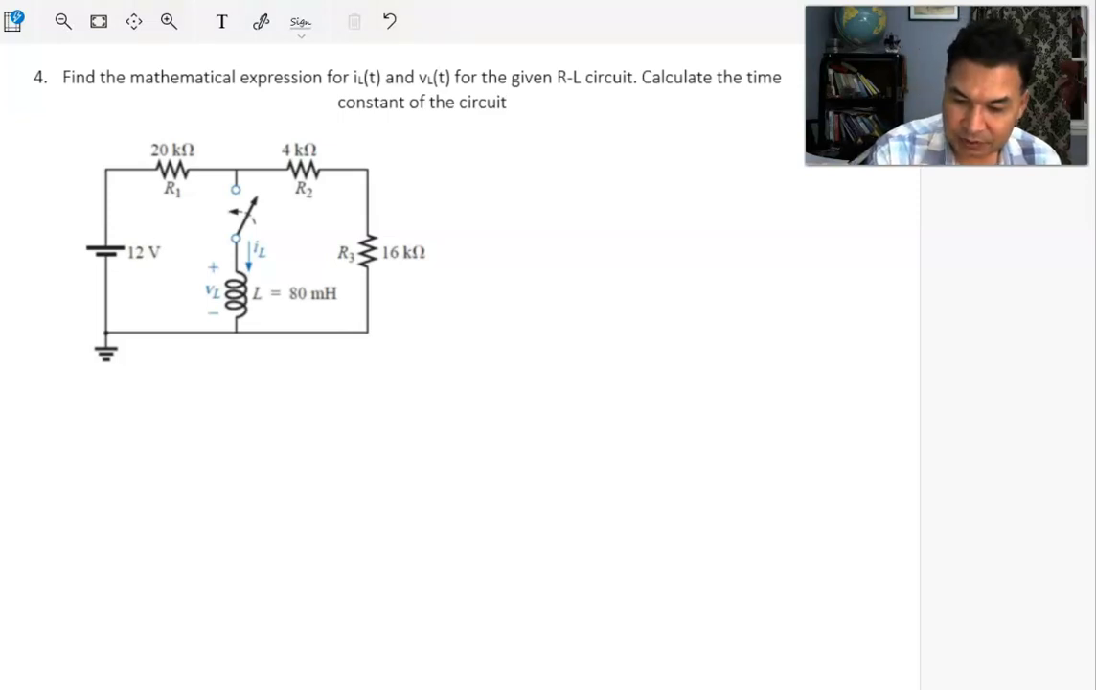
# Handwrite "t=0" beside the circuit's switch and draw a short line joining the upper contact to the switch arm
pyautogui.moveTo(275, 209); pyautogui.dragTo(282, 233)
pyautogui.moveTo(268, 222); pyautogui.dragTo(301, 219)
pyautogui.moveTo(290, 228)
pyautogui.mouseDown()
pyautogui.moveTo(316, 223)
pyautogui.moveTo(313, 215)
pyautogui.mouseUp()
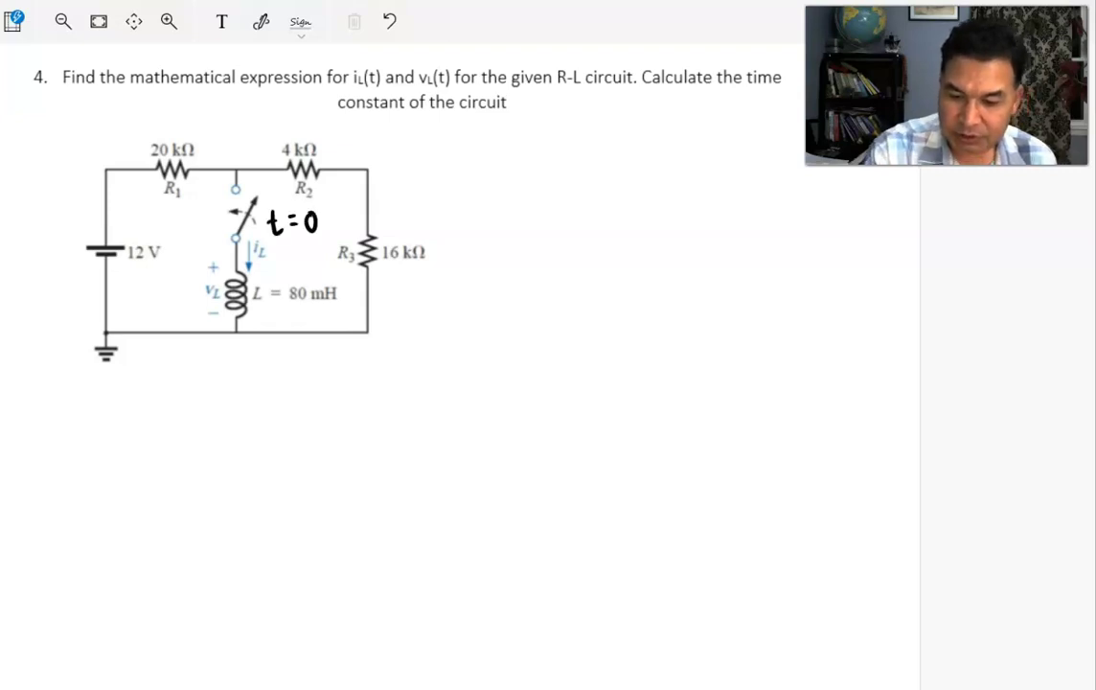
pyautogui.moveTo(234, 189); pyautogui.dragTo(256, 203)
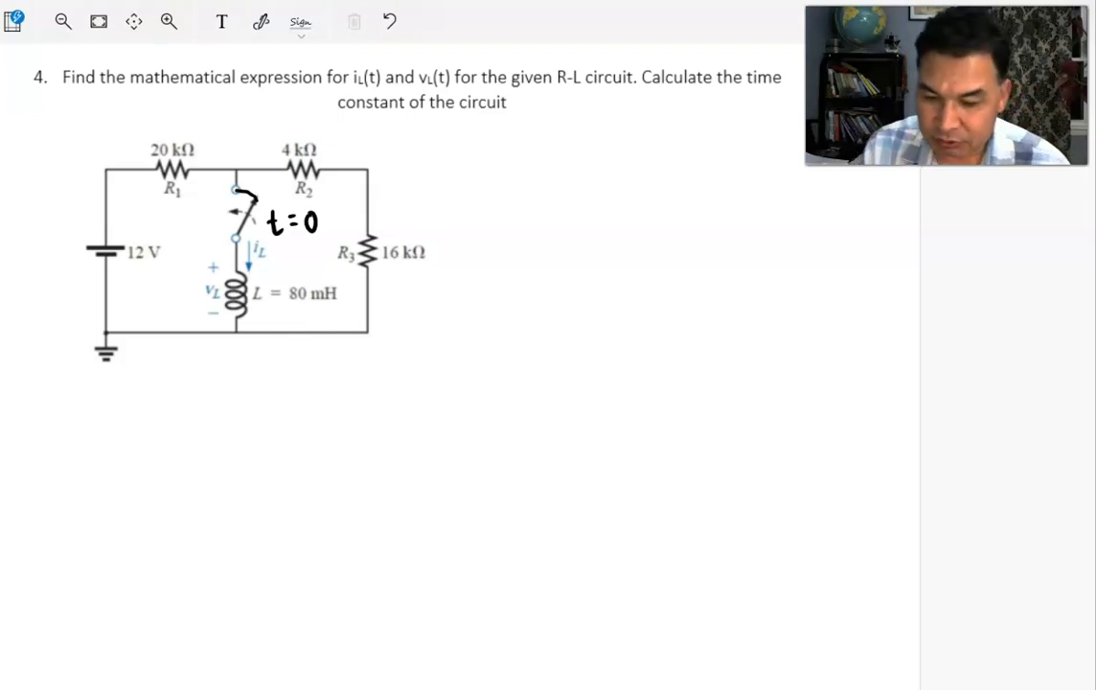
# Handwrite the unknowns "t>0, vL(t)=?" and "iL(t)=?" beside the circuit diagram
pyautogui.moveTo(491, 140); pyautogui.dragTo(490, 178)
pyautogui.moveTo(480, 155)
pyautogui.mouseDown()
pyautogui.moveTo(496, 154)
pyautogui.moveTo(509, 171)
pyautogui.moveTo(542, 151)
pyautogui.moveTo(581, 176)
pyautogui.mouseUp()
pyautogui.moveTo(602, 144)
pyautogui.mouseDown()
pyautogui.moveTo(603, 154)
pyautogui.moveTo(613, 143)
pyautogui.moveTo(619, 170)
pyautogui.moveTo(658, 170)
pyautogui.mouseUp()
pyautogui.moveTo(651, 151)
pyautogui.mouseDown()
pyautogui.moveTo(665, 151)
pyautogui.moveTo(674, 169)
pyautogui.mouseUp()
pyautogui.moveTo(684, 146); pyautogui.dragTo(696, 155)
pyautogui.moveTo(707, 134); pyautogui.dragTo(718, 165)
pyautogui.moveTo(613, 212)
pyautogui.mouseDown()
pyautogui.moveTo(611, 235)
pyautogui.moveTo(610, 205)
pyautogui.moveTo(637, 240)
pyautogui.moveTo(668, 236)
pyautogui.mouseUp()
pyautogui.moveTo(661, 217)
pyautogui.mouseDown()
pyautogui.moveTo(675, 216)
pyautogui.moveTo(682, 236)
pyautogui.mouseUp()
pyautogui.moveTo(692, 214); pyautogui.dragTo(704, 224)
pyautogui.moveTo(720, 202)
pyautogui.mouseDown()
pyautogui.moveTo(733, 206)
pyautogui.moveTo(726, 222)
pyautogui.mouseUp()
pyautogui.moveTo(726, 229); pyautogui.dragTo(728, 231)
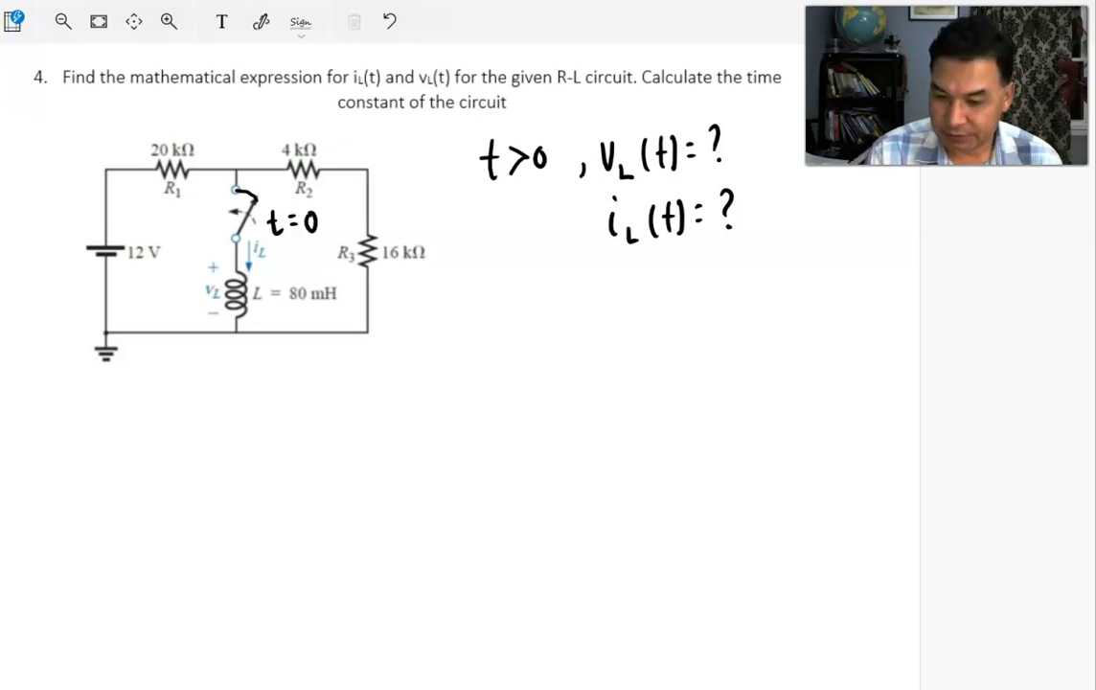
# Draw current-direction arrowheads on both sides of R1, down the inductor branch, after R2 and above R3
pyautogui.scroll(-1, 460, 364)
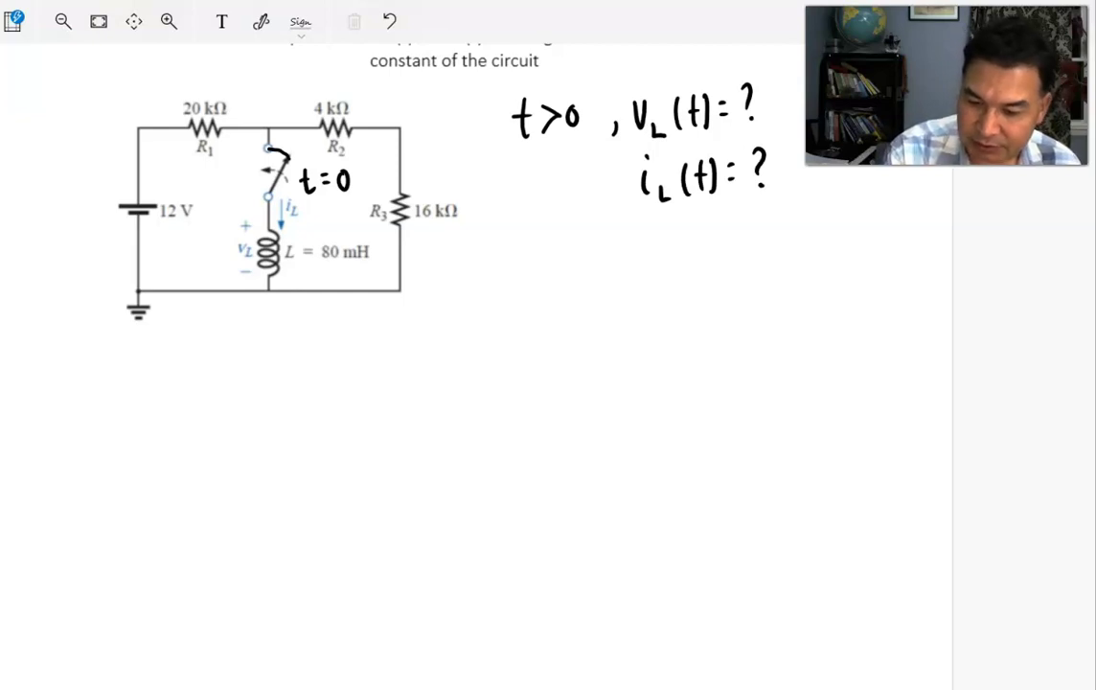
pyautogui.scroll(1, 460, 287)
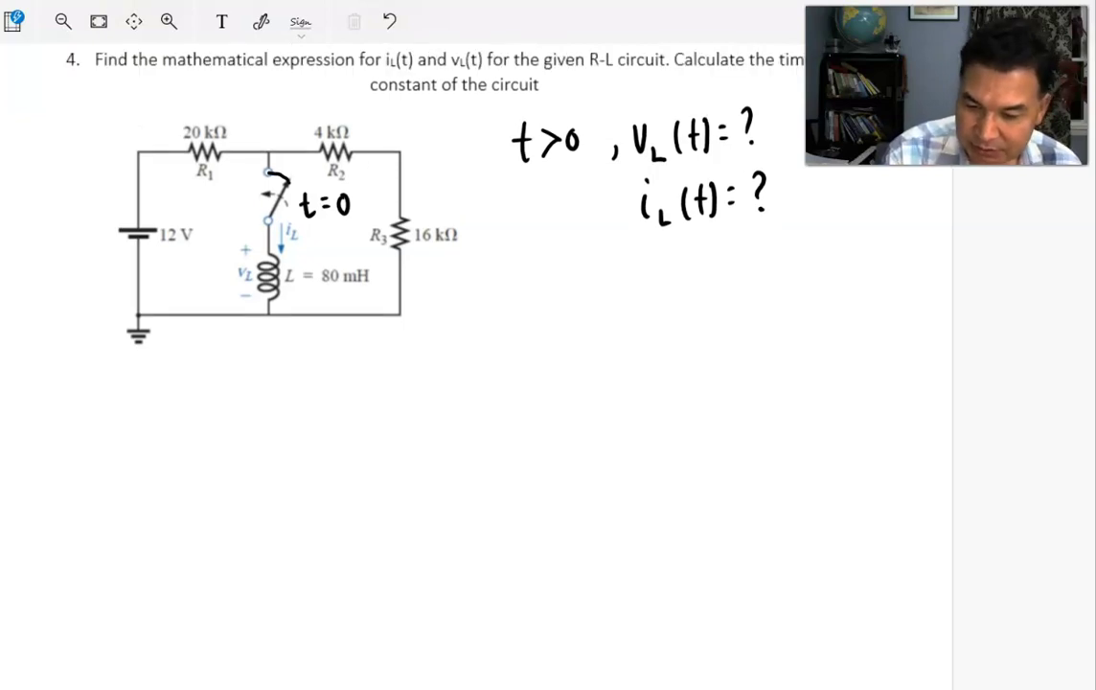
pyautogui.scroll(1, 460, 287)
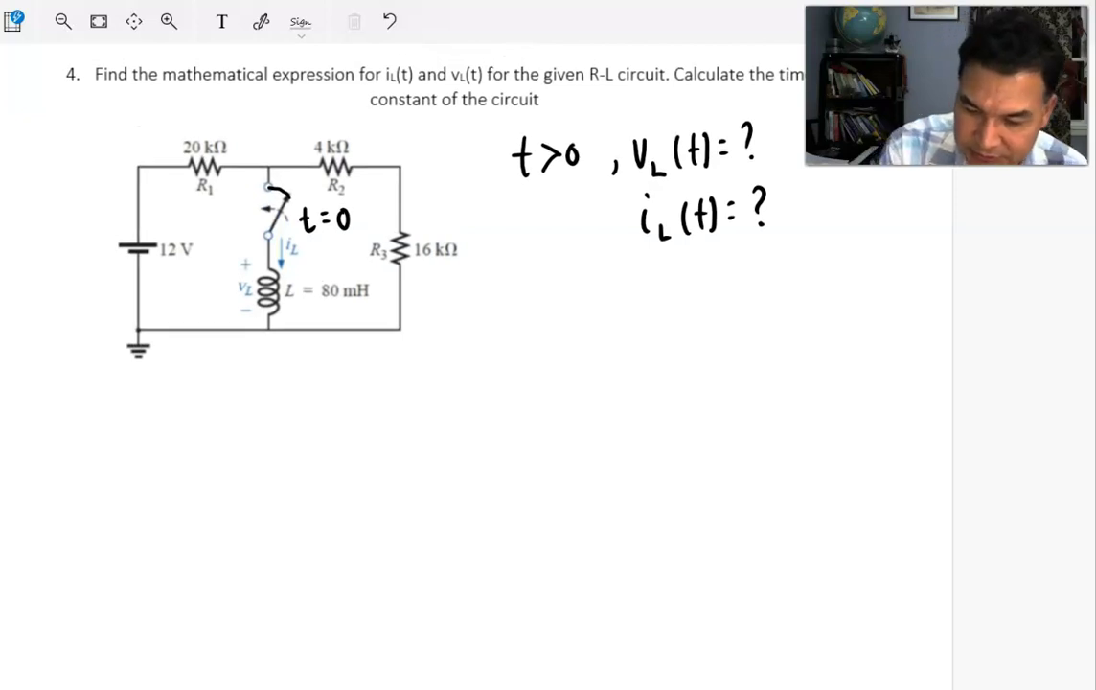
pyautogui.moveTo(161, 160); pyautogui.dragTo(163, 178)
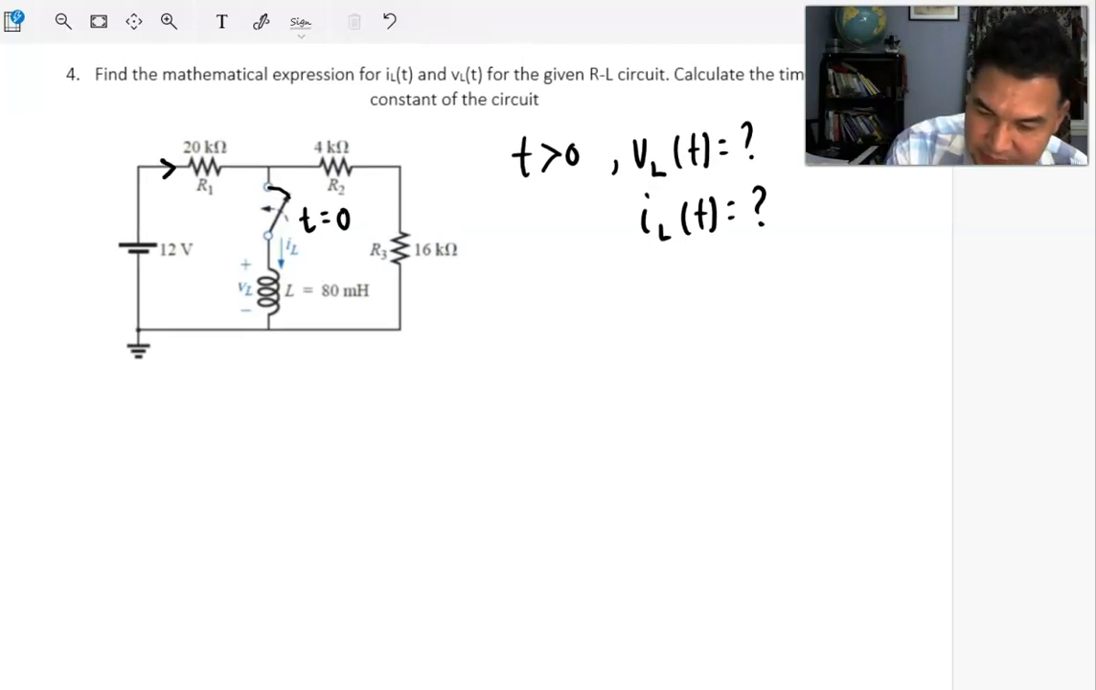
pyautogui.moveTo(239, 161); pyautogui.dragTo(238, 177)
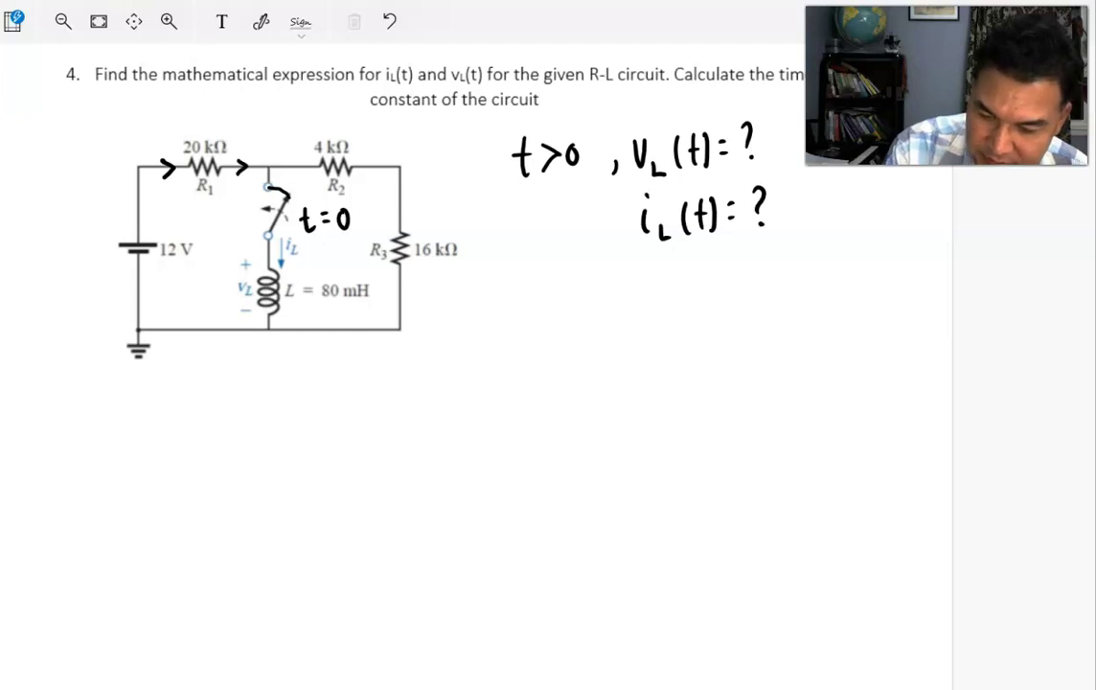
pyautogui.moveTo(263, 242)
pyautogui.mouseDown()
pyautogui.moveTo(269, 256)
pyautogui.moveTo(275, 242)
pyautogui.mouseUp()
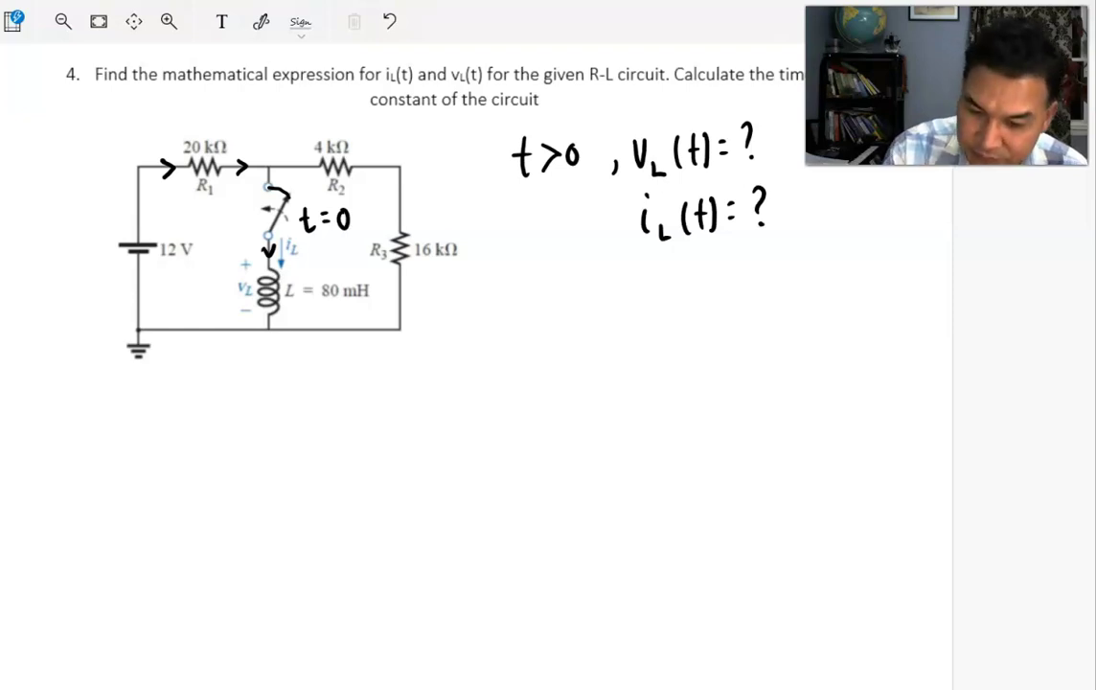
pyautogui.moveTo(370, 163)
pyautogui.mouseDown()
pyautogui.moveTo(370, 176)
pyautogui.moveTo(407, 191)
pyautogui.mouseUp()
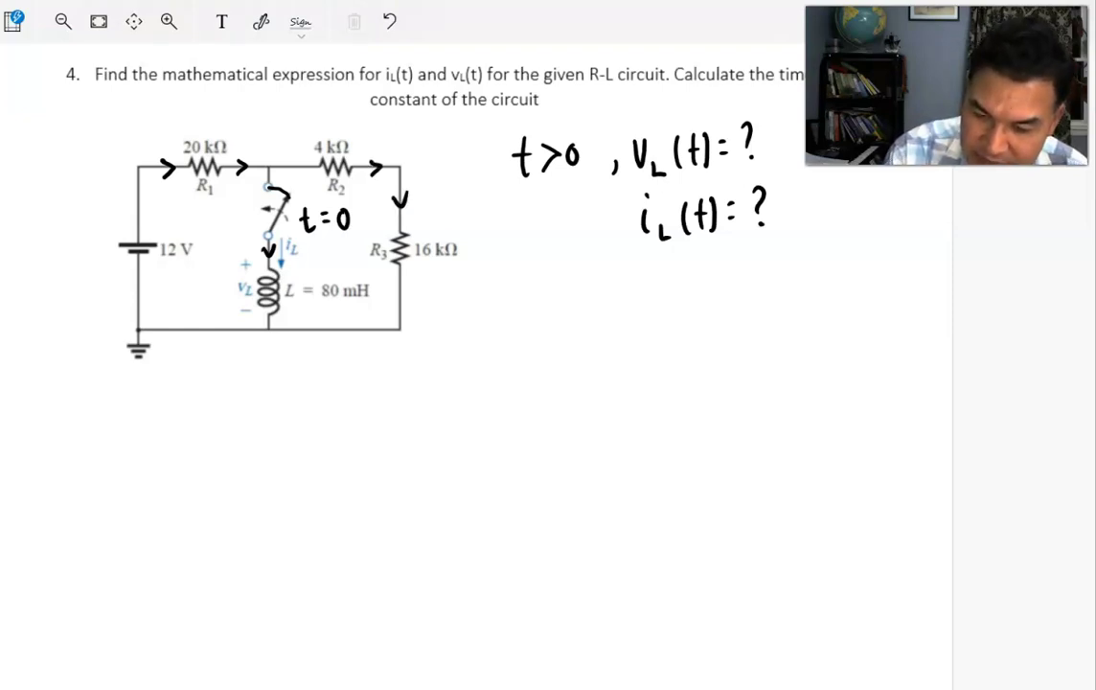
# Label the branch currents i1 before R1, iL at the inductor branch and i2 above R3
pyautogui.moveTo(159, 127); pyautogui.dragTo(171, 152)
pyautogui.click(158, 120)
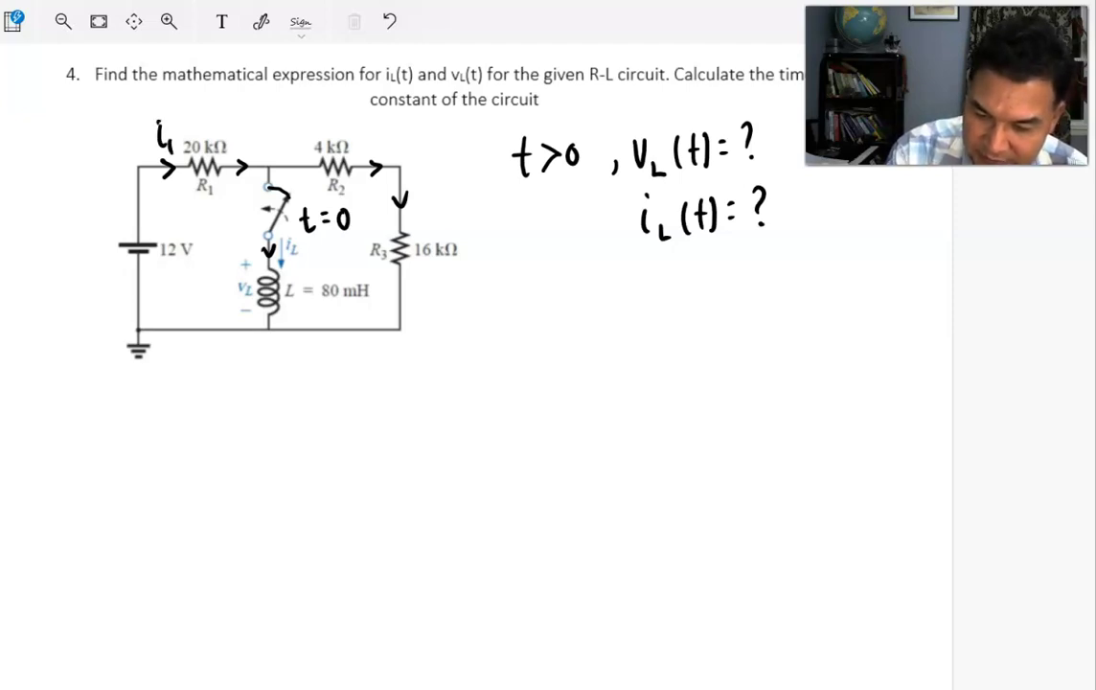
pyautogui.moveTo(239, 224)
pyautogui.mouseDown()
pyautogui.moveTo(238, 241)
pyautogui.moveTo(255, 243)
pyautogui.mouseUp()
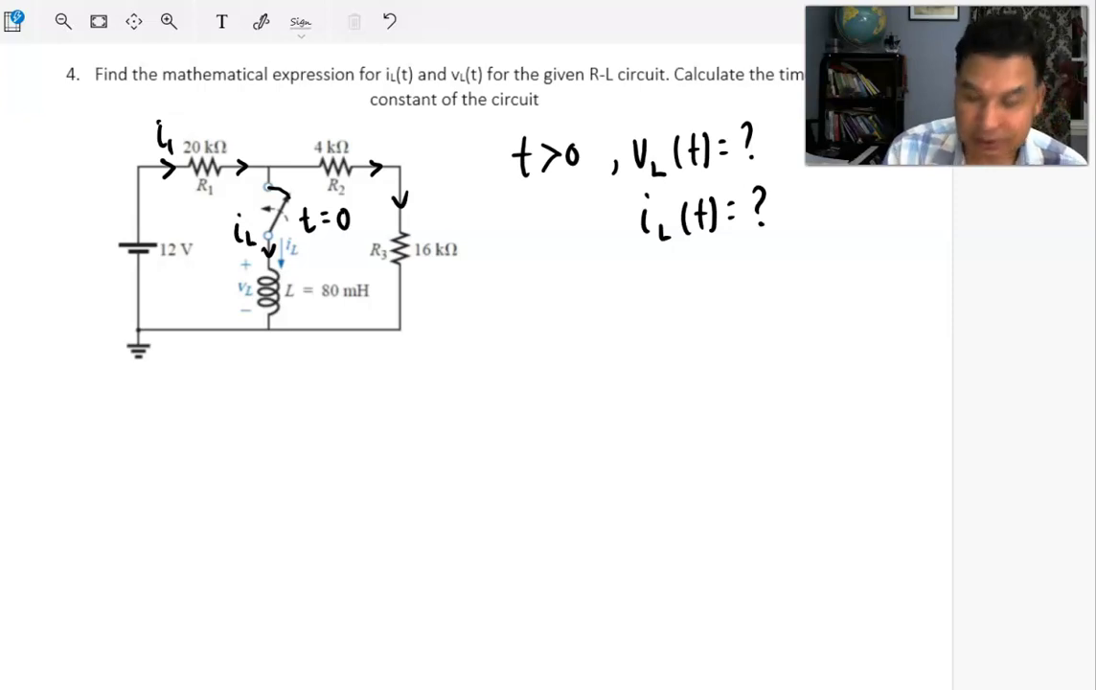
pyautogui.moveTo(427, 195)
pyautogui.mouseDown()
pyautogui.moveTo(427, 210)
pyautogui.moveTo(448, 212)
pyautogui.mouseUp()
pyautogui.click(425, 189)
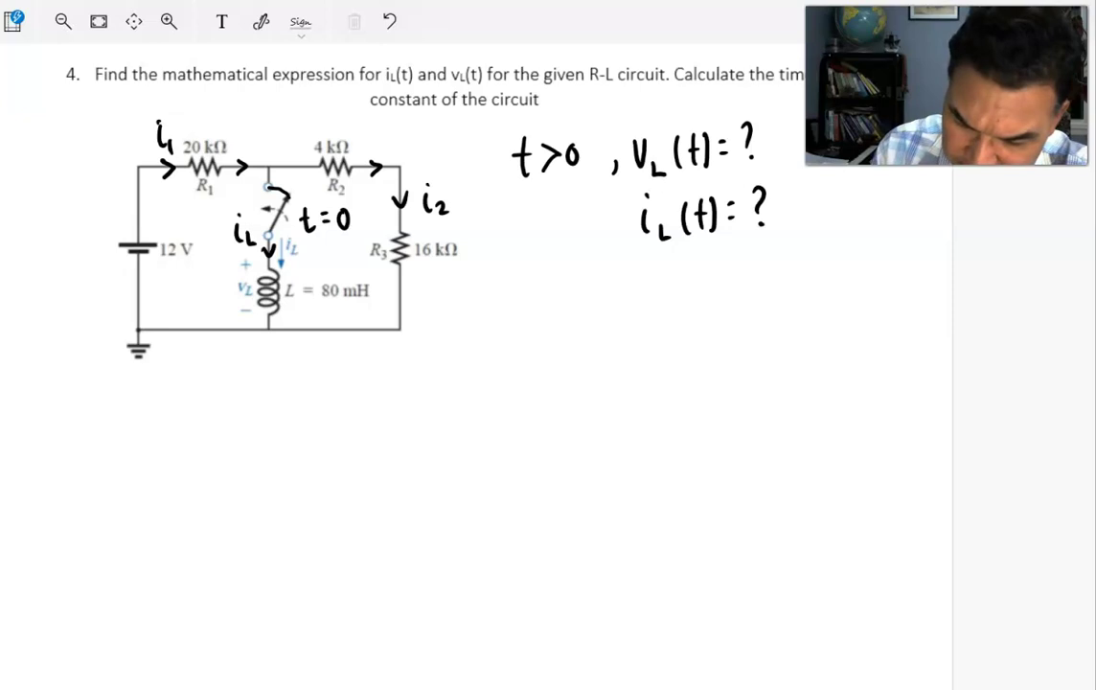
# Trace the node between R1 and R2 and the source's upper wire in bold, and label the node VL
pyautogui.moveTo(220, 166)
pyautogui.mouseDown()
pyautogui.moveTo(320, 165)
pyautogui.moveTo(272, 174)
pyautogui.moveTo(269, 185)
pyautogui.mouseUp()
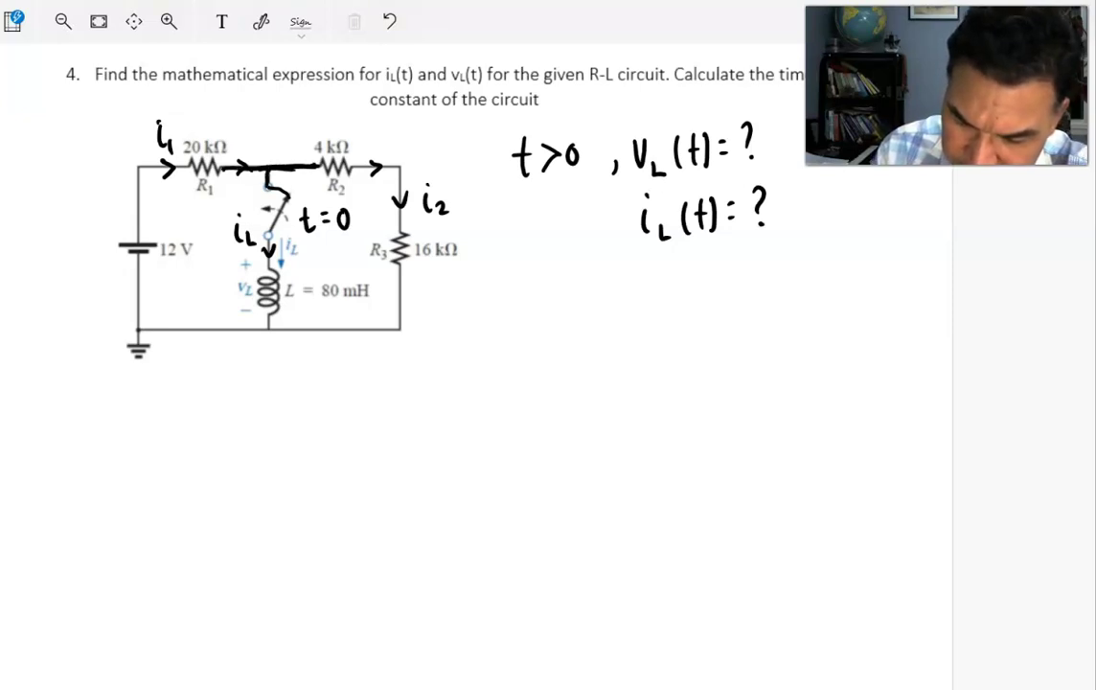
pyautogui.moveTo(139, 169)
pyautogui.mouseDown()
pyautogui.moveTo(179, 167)
pyautogui.moveTo(137, 239)
pyautogui.moveTo(146, 174)
pyautogui.mouseUp()
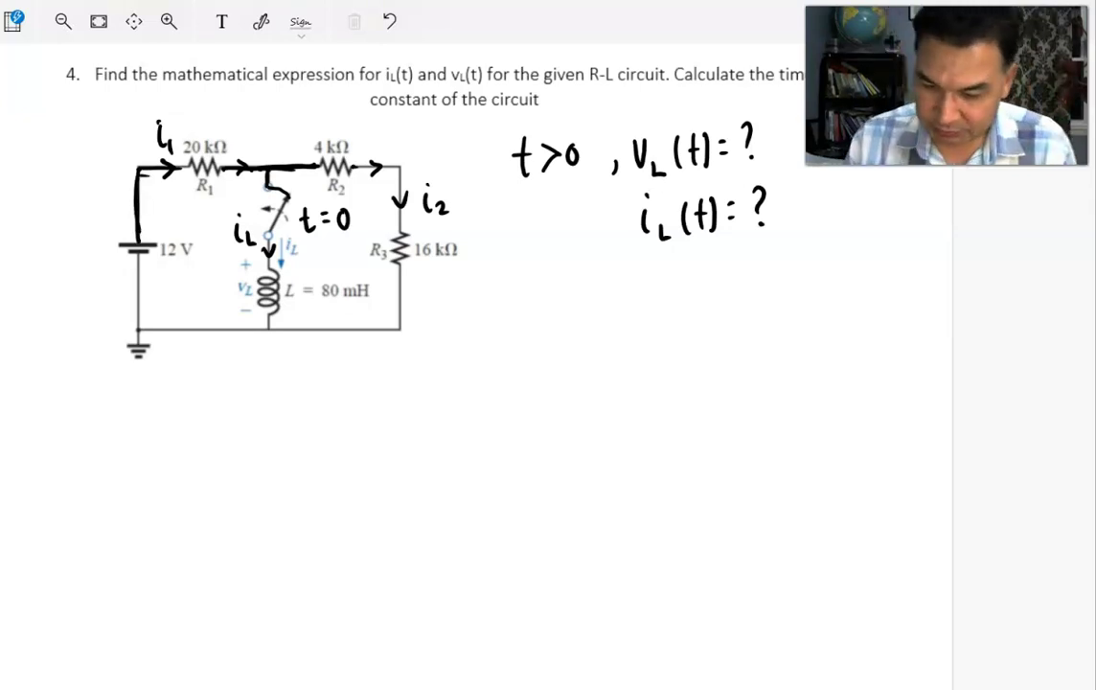
pyautogui.moveTo(267, 133)
pyautogui.mouseDown()
pyautogui.moveTo(282, 131)
pyautogui.moveTo(297, 152)
pyautogui.mouseUp()
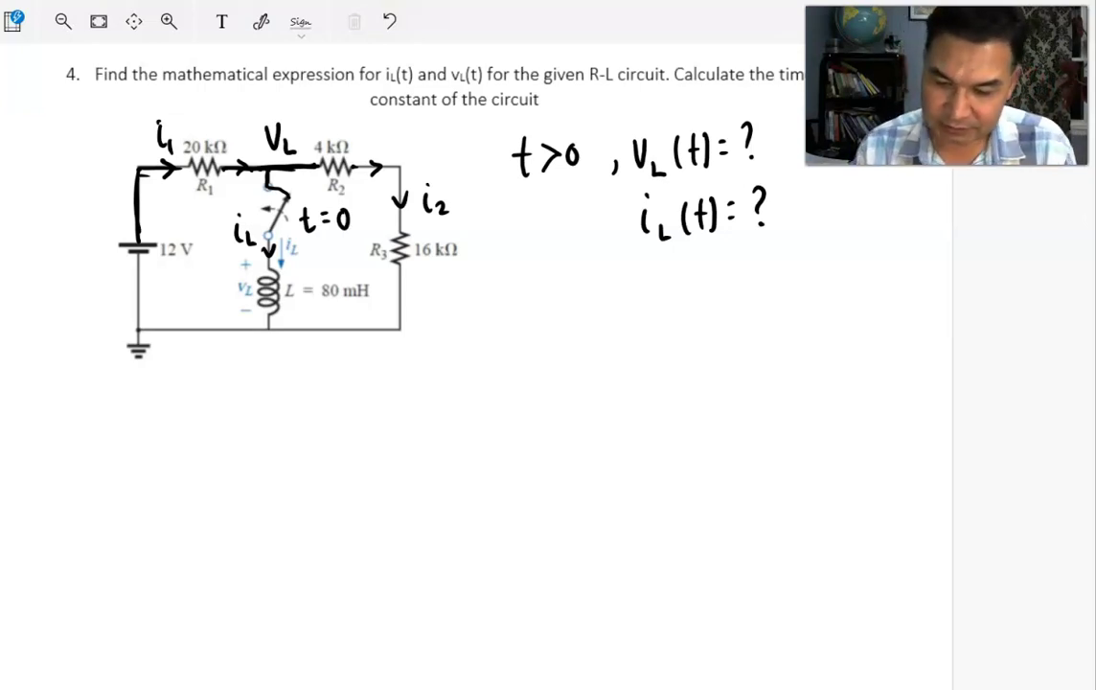
# Handwrite the underlined heading "at VL:" followed by "KCL" below the unknowns
pyautogui.moveTo(550, 291); pyautogui.dragTo(548, 309)
pyautogui.moveTo(559, 284)
pyautogui.mouseDown()
pyautogui.moveTo(561, 311)
pyautogui.moveTo(567, 294)
pyautogui.moveTo(620, 285)
pyautogui.moveTo(637, 318)
pyautogui.mouseUp()
pyautogui.click(644, 288)
pyautogui.click(646, 307)
pyautogui.moveTo(546, 327); pyautogui.dragTo(647, 325)
pyautogui.moveTo(689, 283)
pyautogui.mouseDown()
pyautogui.moveTo(693, 308)
pyautogui.moveTo(710, 307)
pyautogui.mouseUp()
pyautogui.moveTo(727, 283); pyautogui.dragTo(726, 305)
pyautogui.moveTo(739, 281); pyautogui.dragTo(756, 304)
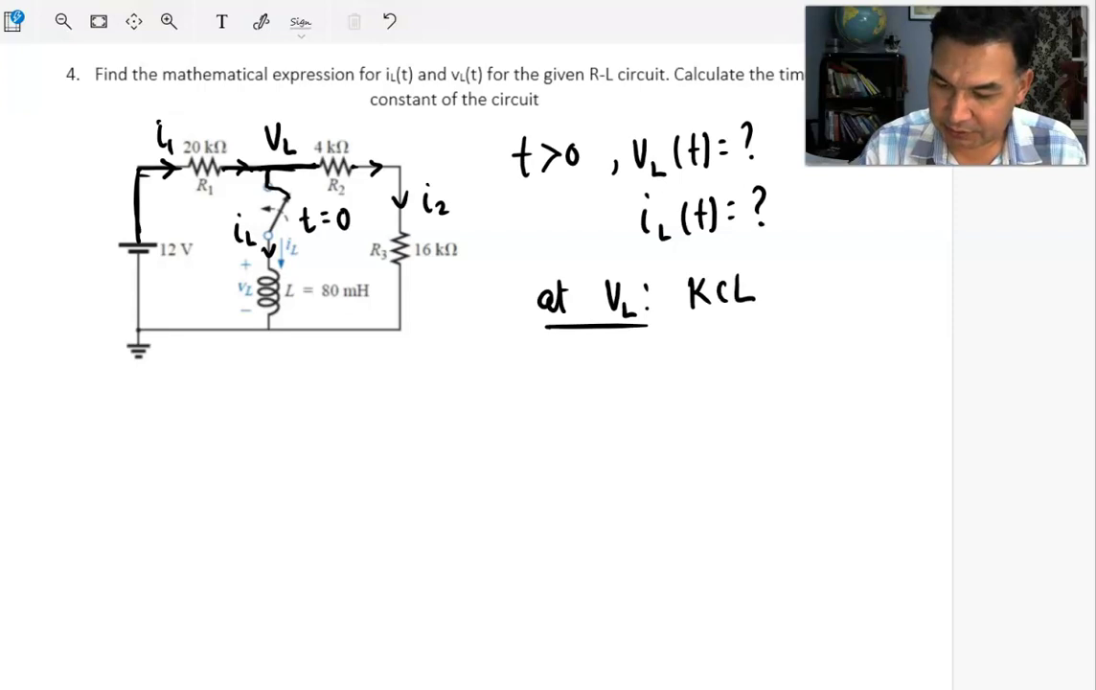
# Handwrite the node equation i1 = iL + i2 under the KCL heading
pyautogui.scroll(-1, 476, 384)
pyautogui.scroll(1, 477, 384)
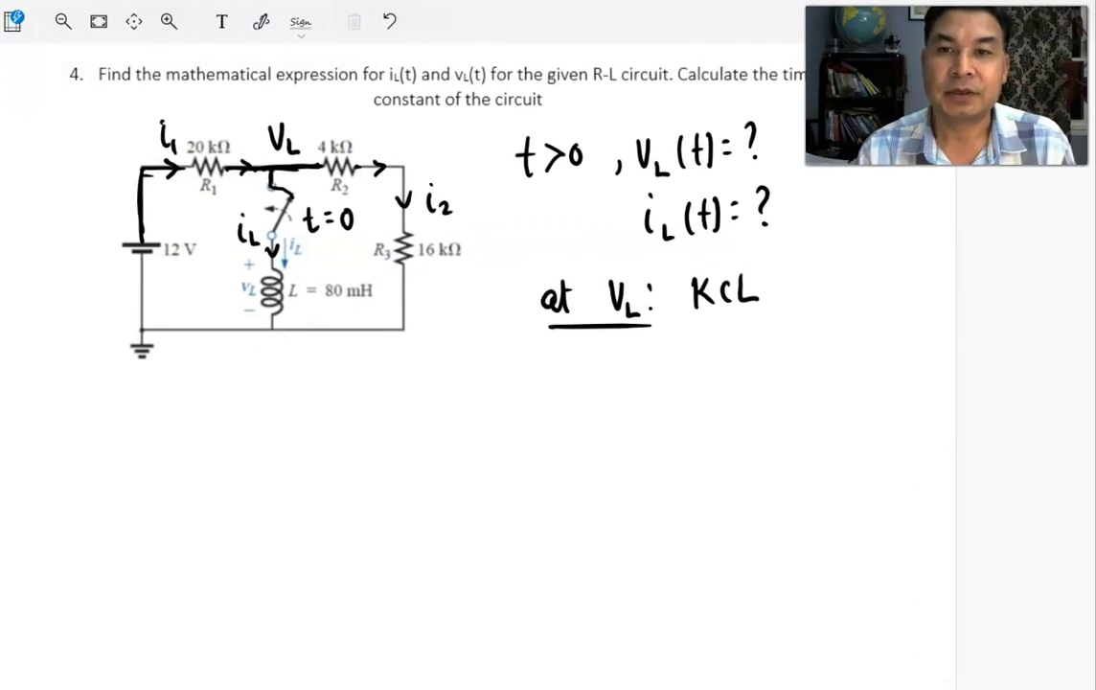
pyautogui.scroll(-1, 401, 487)
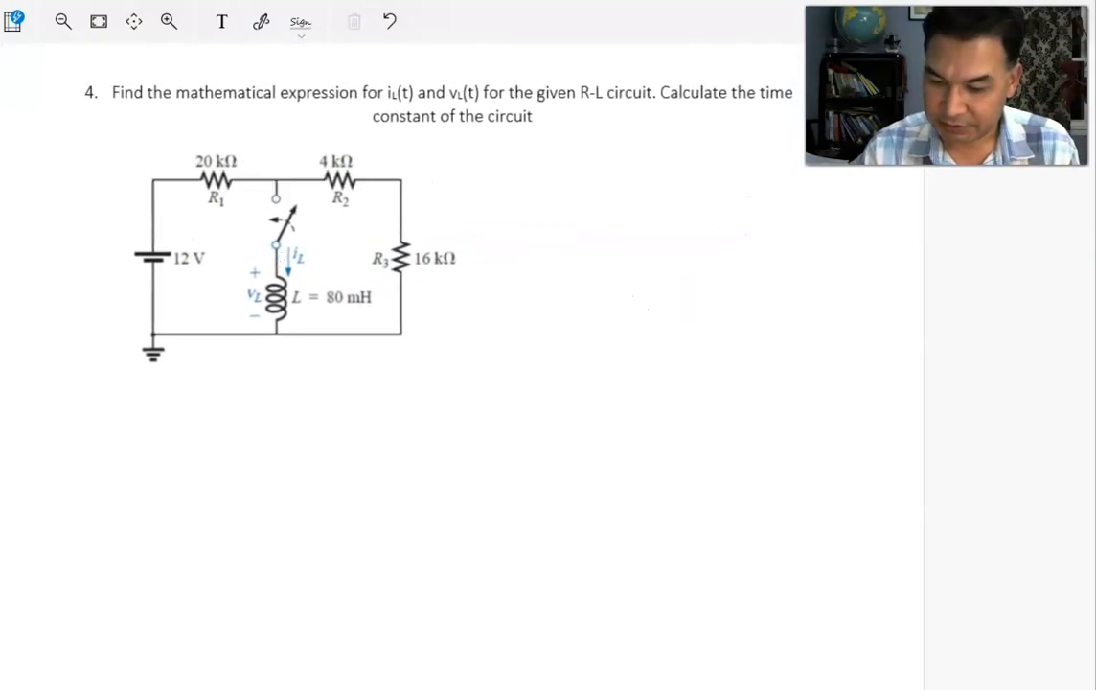
pyautogui.scroll(-1, 400, 487)
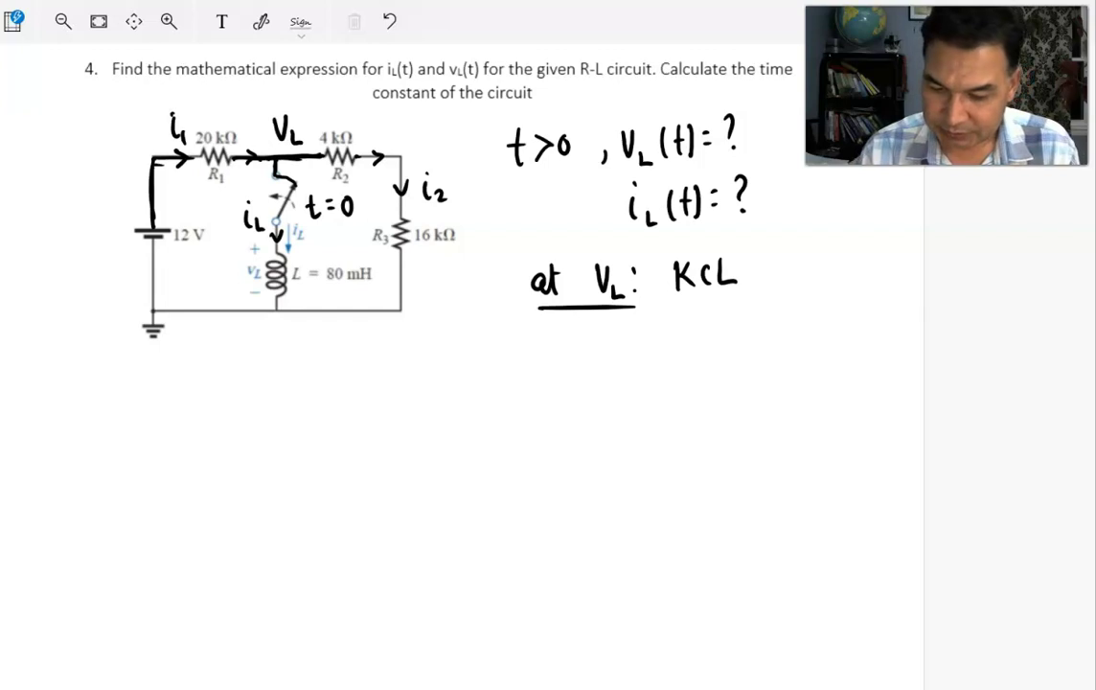
pyautogui.click(568, 334)
pyautogui.moveTo(567, 343)
pyautogui.mouseDown()
pyautogui.moveTo(581, 366)
pyautogui.moveTo(612, 342)
pyautogui.mouseUp()
pyautogui.moveTo(597, 353)
pyautogui.mouseDown()
pyautogui.moveTo(674, 361)
pyautogui.moveTo(700, 347)
pyautogui.mouseUp()
pyautogui.click(649, 336)
pyautogui.moveTo(692, 336); pyautogui.dragTo(691, 357)
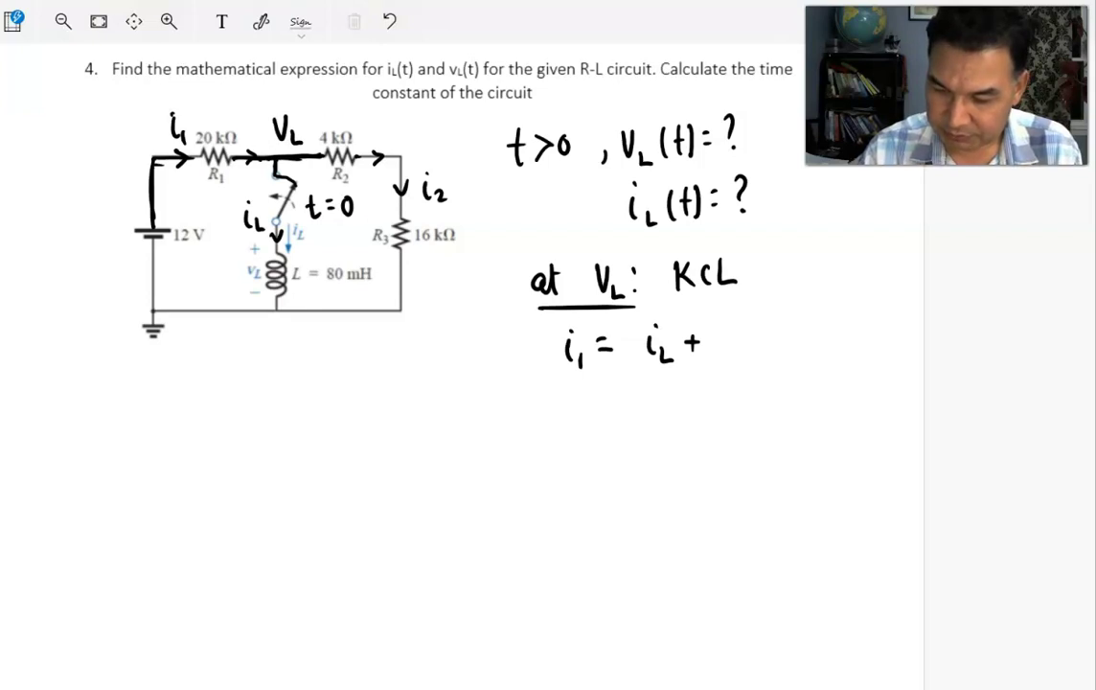
pyautogui.click(726, 323)
pyautogui.moveTo(726, 336)
pyautogui.mouseDown()
pyautogui.moveTo(727, 354)
pyautogui.moveTo(751, 355)
pyautogui.mouseUp()
# Label the wire above the battery as 12V
pyautogui.scroll(-1, 460, 345)
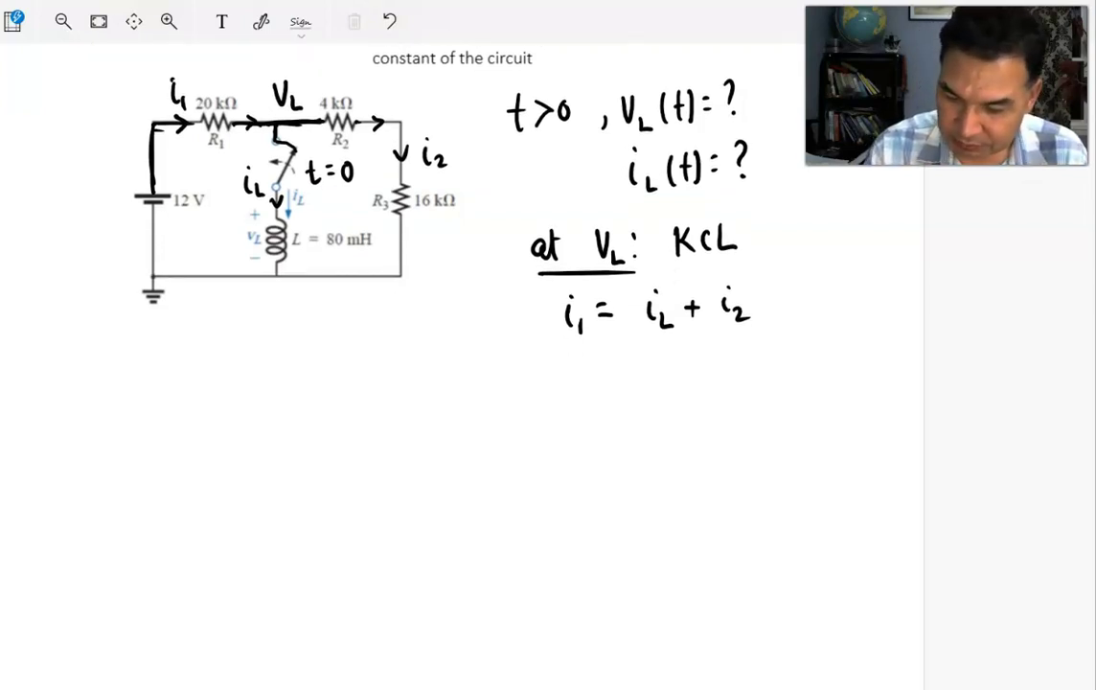
pyautogui.moveTo(115, 145); pyautogui.dragTo(116, 161)
pyautogui.moveTo(122, 147)
pyautogui.mouseDown()
pyautogui.moveTo(133, 160)
pyautogui.moveTo(133, 140)
pyautogui.mouseUp()
# Start the substituted equation below with the fraction (12 - VL) over 20K and an equals sign
pyautogui.moveTo(533, 365)
pyautogui.mouseDown()
pyautogui.moveTo(534, 385)
pyautogui.moveTo(554, 384)
pyautogui.mouseUp()
pyautogui.moveTo(559, 375)
pyautogui.mouseDown()
pyautogui.moveTo(591, 362)
pyautogui.moveTo(605, 385)
pyautogui.mouseUp()
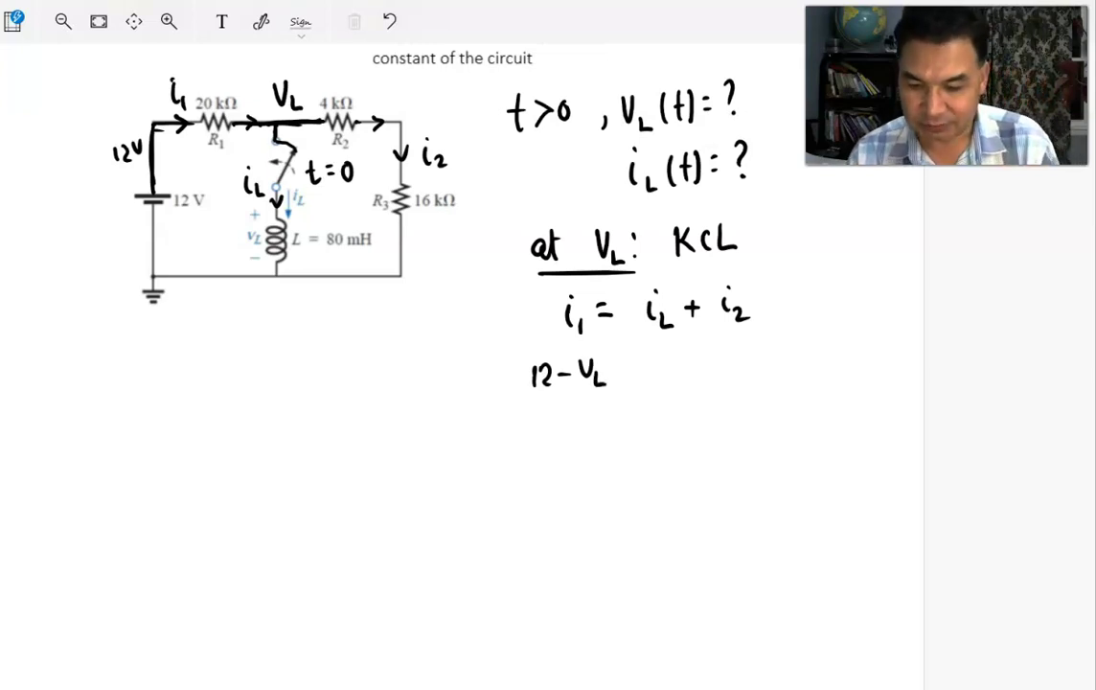
pyautogui.moveTo(533, 400); pyautogui.dragTo(613, 401)
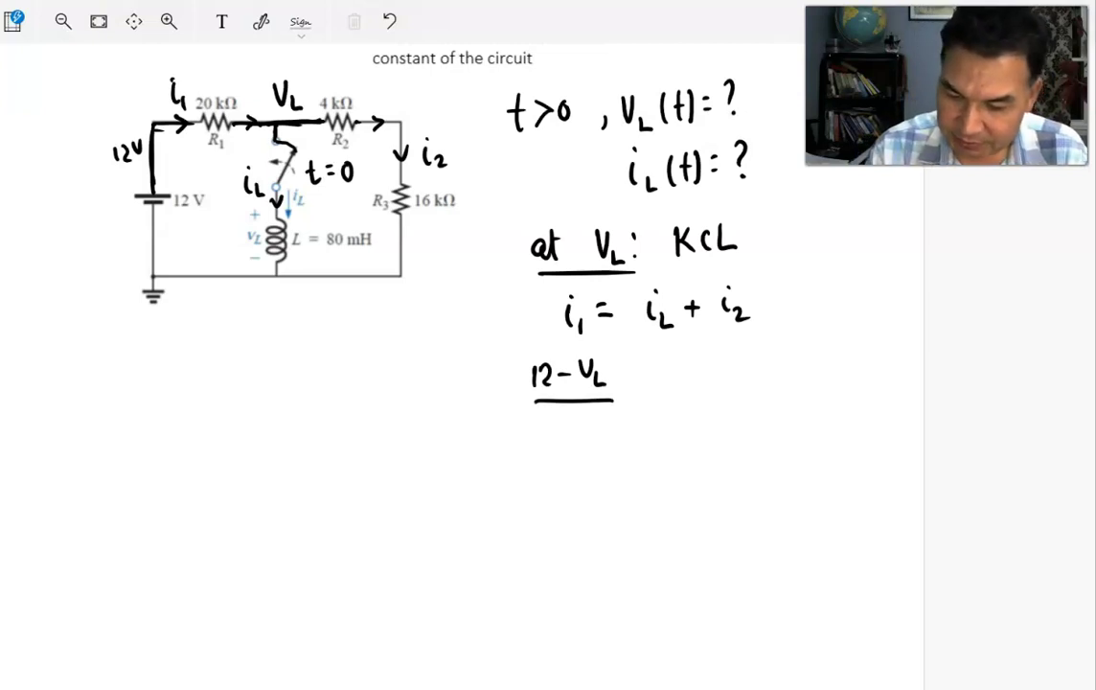
pyautogui.moveTo(545, 415); pyautogui.dragTo(561, 432)
pyautogui.moveTo(565, 415)
pyautogui.mouseDown()
pyautogui.moveTo(565, 430)
pyautogui.moveTo(566, 415)
pyautogui.mouseUp()
pyautogui.moveTo(577, 412)
pyautogui.mouseDown()
pyautogui.moveTo(577, 433)
pyautogui.moveTo(579, 423)
pyautogui.mouseUp()
pyautogui.moveTo(581, 421); pyautogui.dragTo(595, 433)
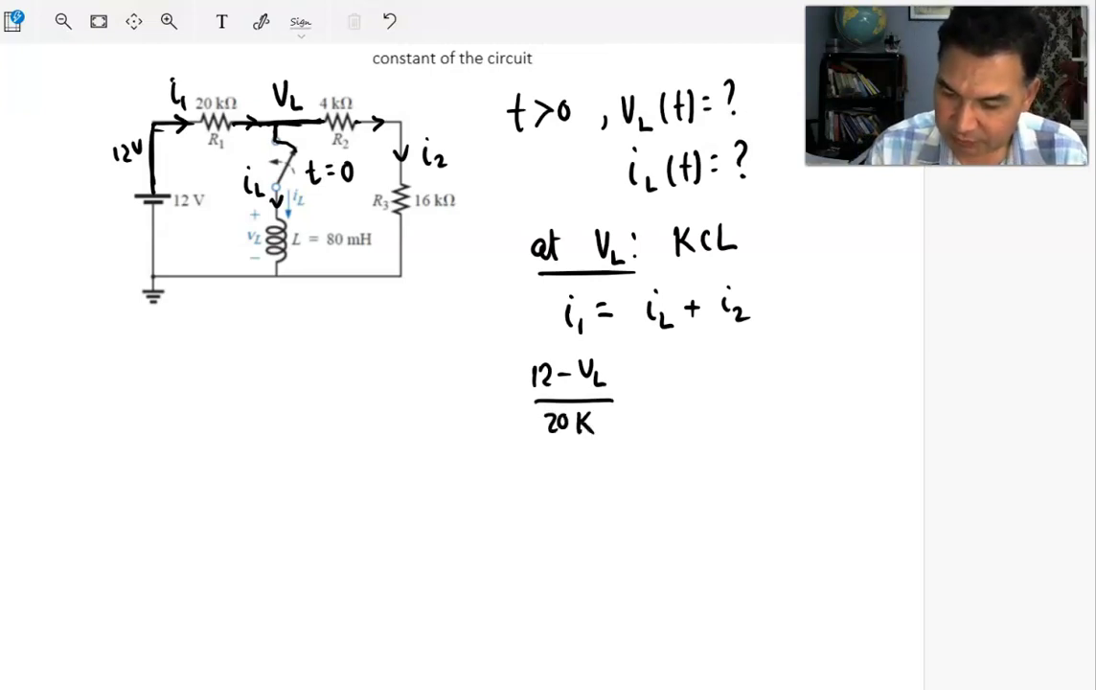
pyautogui.moveTo(637, 376); pyautogui.dragTo(648, 376)
pyautogui.moveTo(638, 388); pyautogui.dragTo(649, 388)
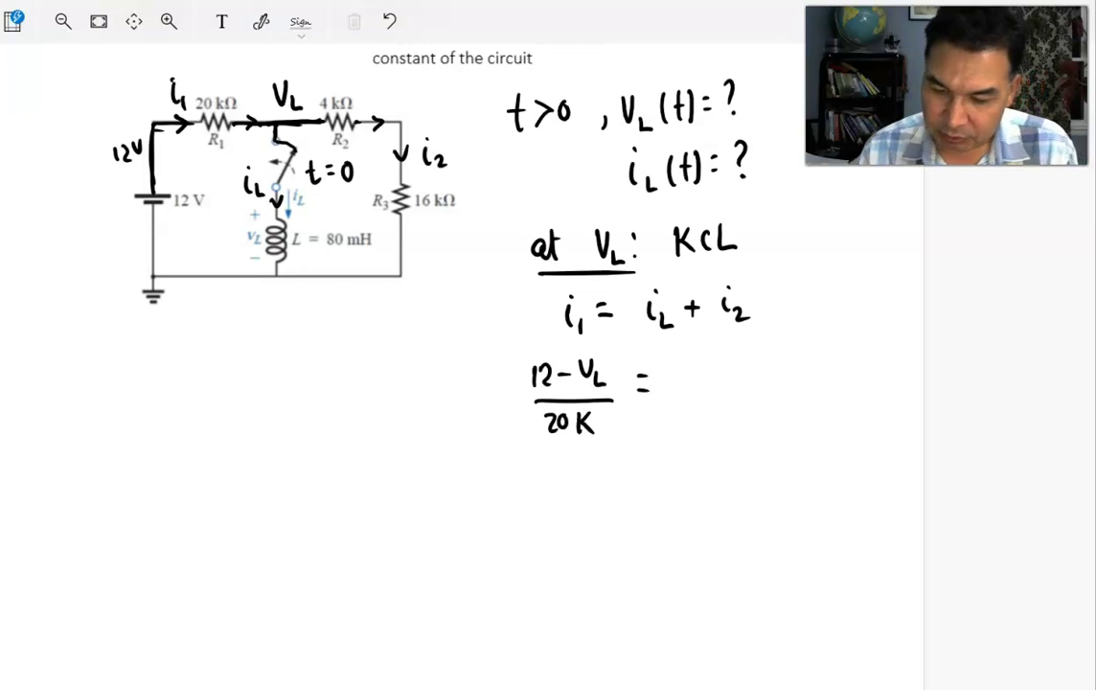
# Handwrite the inductor voltage relation VL = L diL/dt below the circuit diagram
pyautogui.scroll(1, 460, 345)
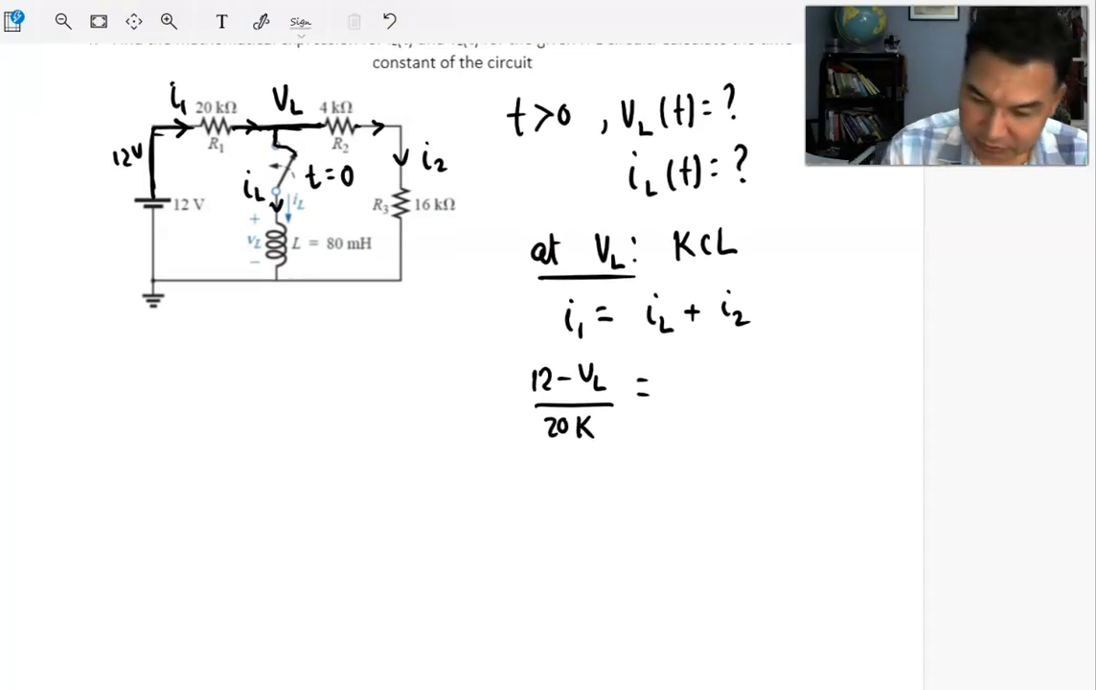
pyautogui.moveTo(147, 355); pyautogui.dragTo(175, 382)
pyautogui.moveTo(188, 363); pyautogui.dragTo(197, 373)
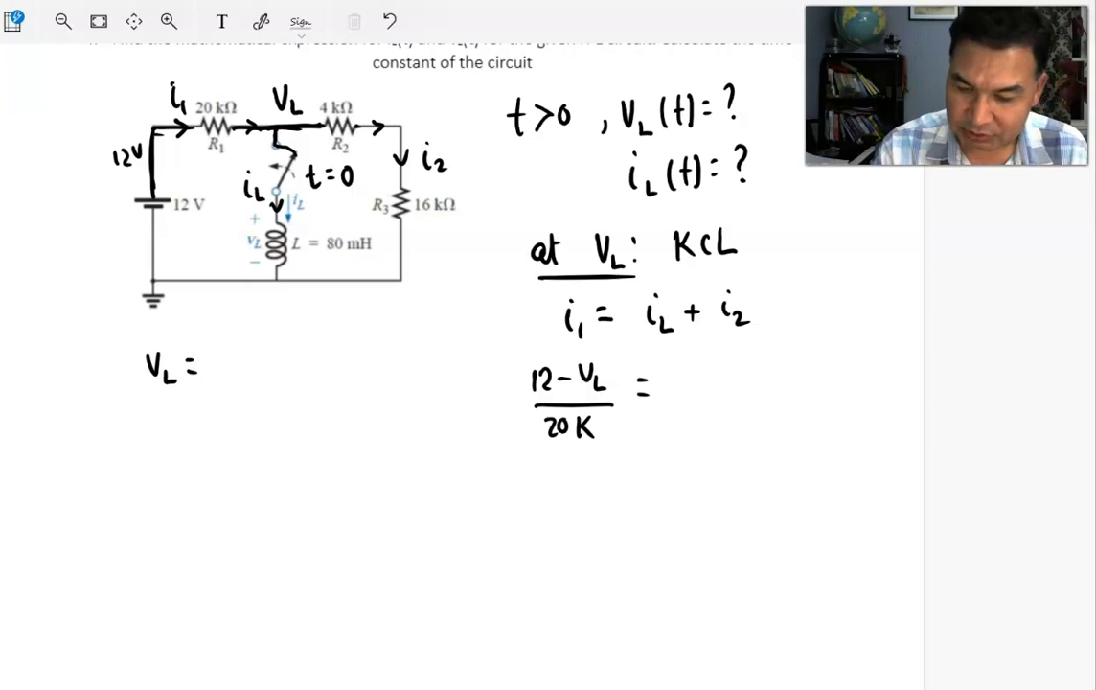
pyautogui.moveTo(219, 347); pyautogui.dragTo(232, 370)
pyautogui.moveTo(257, 356)
pyautogui.mouseDown()
pyautogui.moveTo(249, 362)
pyautogui.moveTo(259, 345)
pyautogui.moveTo(260, 374)
pyautogui.mouseUp()
pyautogui.moveTo(269, 353); pyautogui.dragTo(270, 364)
pyautogui.moveTo(270, 343)
pyautogui.mouseDown()
pyautogui.moveTo(281, 367)
pyautogui.moveTo(255, 393)
pyautogui.mouseUp()
pyautogui.moveTo(265, 375)
pyautogui.mouseDown()
pyautogui.moveTo(266, 398)
pyautogui.moveTo(275, 400)
pyautogui.mouseUp()
pyautogui.moveTo(270, 388); pyautogui.dragTo(288, 363)
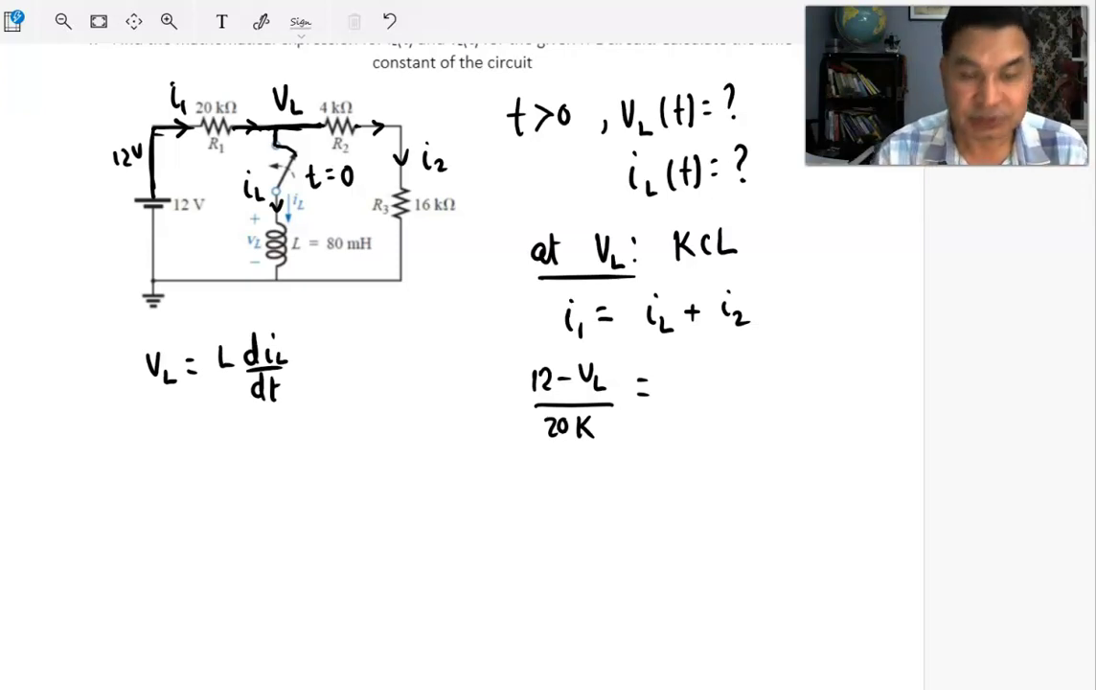
# Handwrite the inductor current relation iL = 1/L ∫ VL dt below the voltage relation and draw a vertical divider line beside both
pyautogui.scroll(-2, 460, 345)
pyautogui.moveTo(140, 372)
pyautogui.mouseDown()
pyautogui.moveTo(142, 390)
pyautogui.moveTo(167, 394)
pyautogui.mouseUp()
pyautogui.click(140, 358)
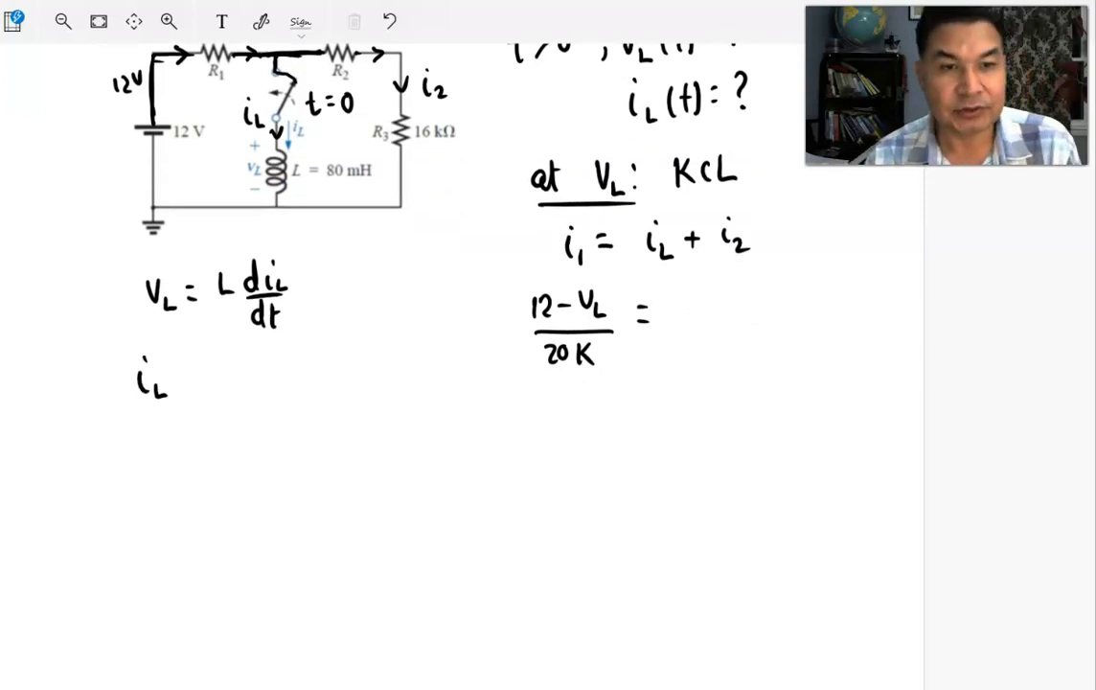
pyautogui.moveTo(185, 373); pyautogui.dragTo(198, 381)
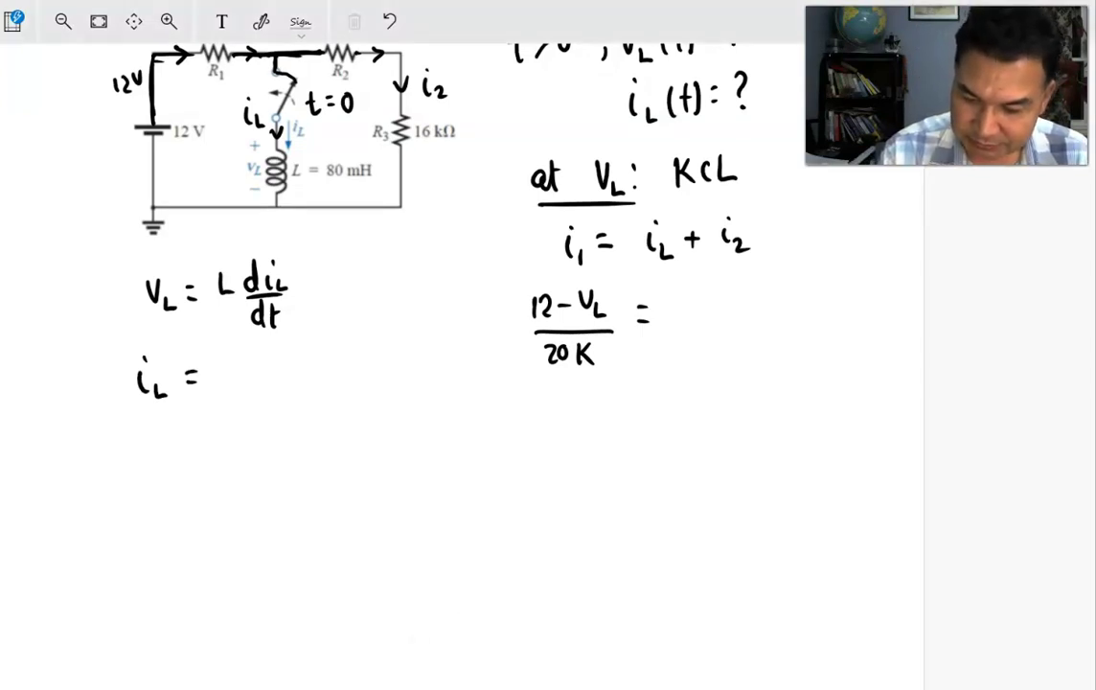
pyautogui.moveTo(235, 367); pyautogui.dragTo(245, 386)
pyautogui.moveTo(234, 389); pyautogui.dragTo(244, 401)
pyautogui.moveTo(277, 364); pyautogui.dragTo(270, 407)
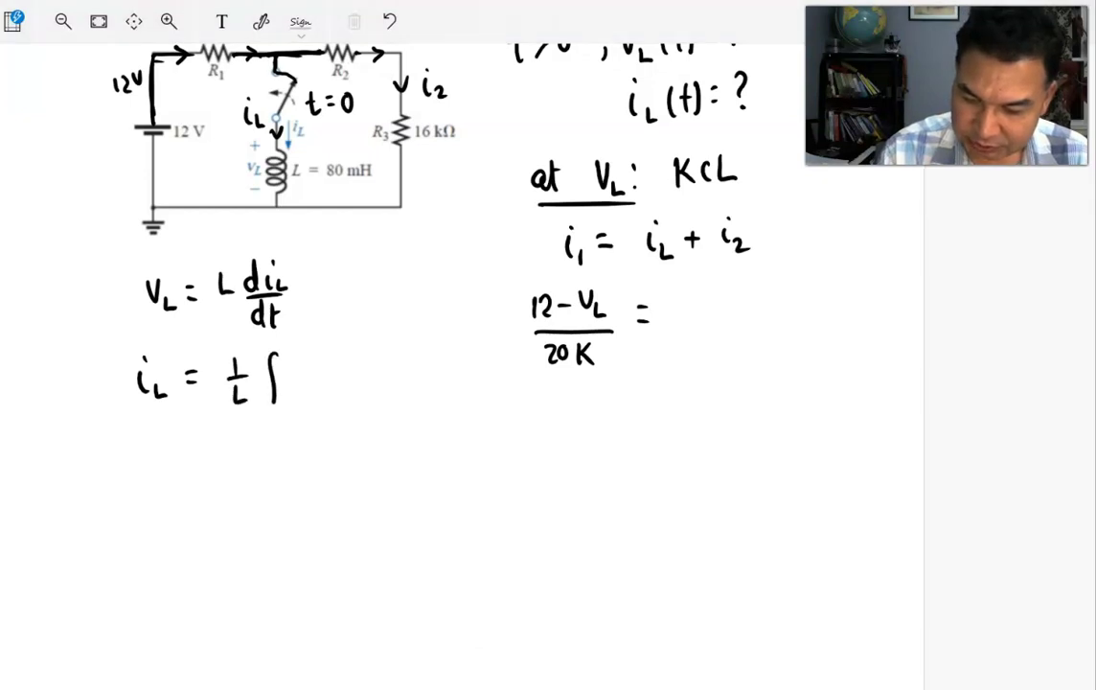
pyautogui.moveTo(296, 362)
pyautogui.mouseDown()
pyautogui.moveTo(303, 381)
pyautogui.moveTo(311, 361)
pyautogui.moveTo(322, 387)
pyautogui.mouseUp()
pyautogui.moveTo(336, 367); pyautogui.dragTo(339, 381)
pyautogui.moveTo(350, 350)
pyautogui.mouseDown()
pyautogui.moveTo(347, 380)
pyautogui.moveTo(358, 367)
pyautogui.mouseUp()
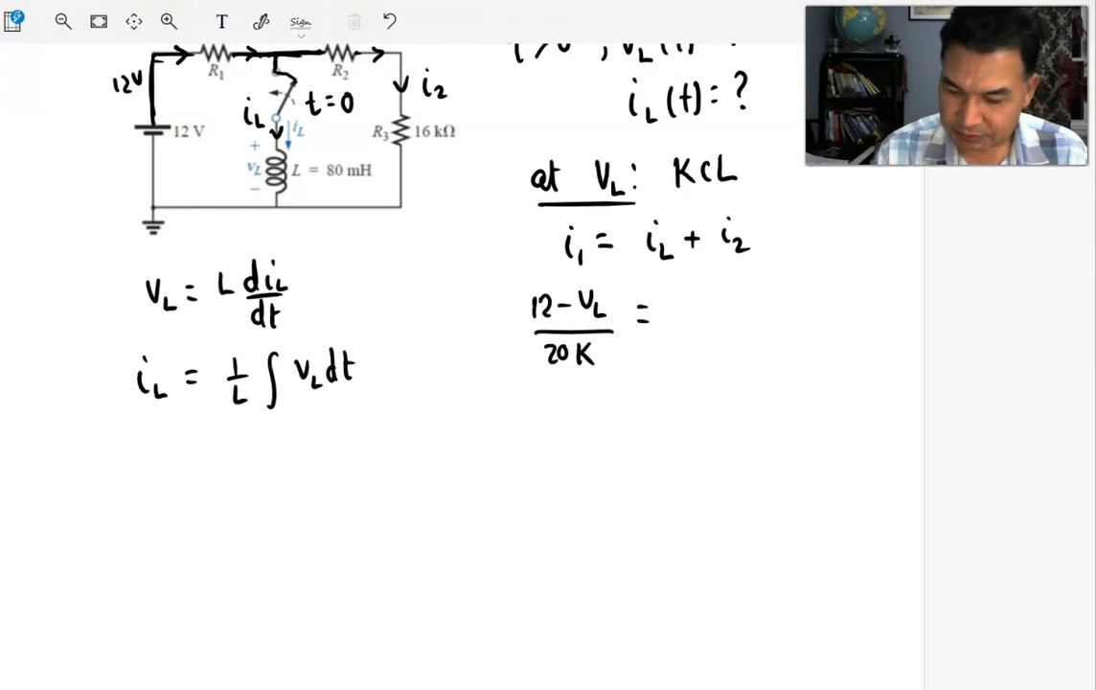
pyautogui.moveTo(356, 244); pyautogui.dragTo(367, 431)
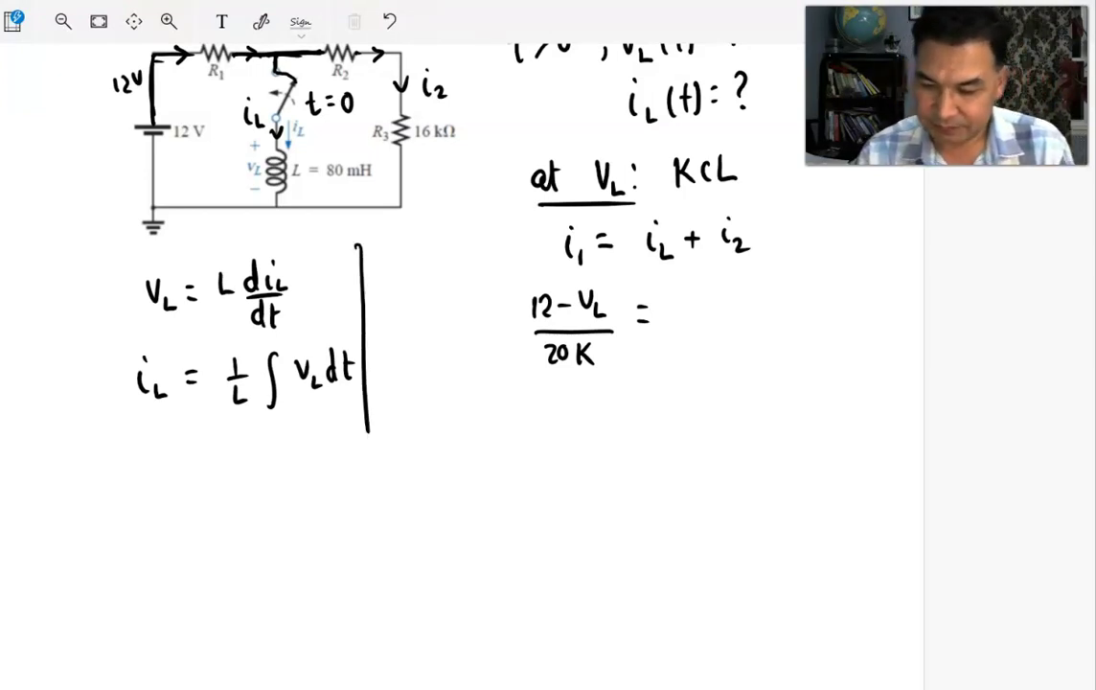
# Continue the substituted node equation after the equals sign with 1/L ∫ VL dt and a plus sign
pyautogui.scroll(-1, 460, 288)
pyautogui.scroll(2, 460, 287)
pyautogui.scroll(-2, 459, 287)
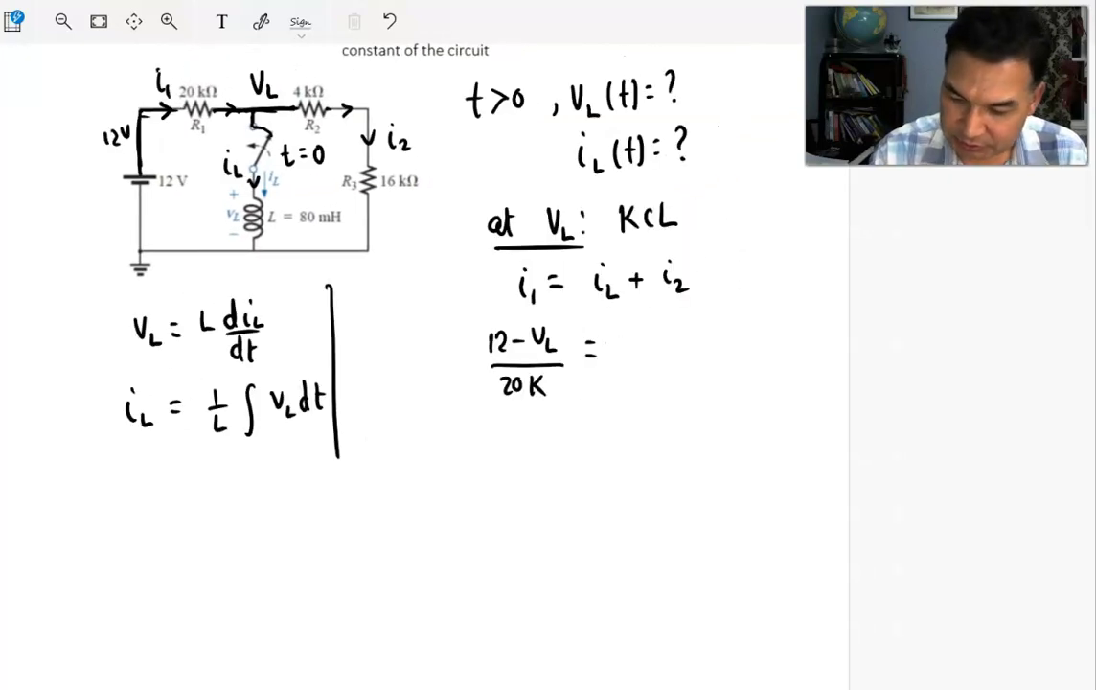
pyautogui.moveTo(631, 332); pyautogui.dragTo(640, 355)
pyautogui.moveTo(628, 363); pyautogui.dragTo(638, 376)
pyautogui.moveTo(662, 333)
pyautogui.mouseDown()
pyautogui.moveTo(652, 380)
pyautogui.moveTo(682, 335)
pyautogui.mouseUp()
pyautogui.moveTo(681, 349)
pyautogui.mouseDown()
pyautogui.moveTo(679, 362)
pyautogui.moveTo(690, 361)
pyautogui.mouseUp()
pyautogui.moveTo(701, 341); pyautogui.dragTo(703, 355)
pyautogui.moveTo(715, 332)
pyautogui.mouseDown()
pyautogui.moveTo(712, 356)
pyautogui.moveTo(722, 344)
pyautogui.moveTo(753, 345)
pyautogui.mouseUp()
pyautogui.moveTo(744, 336); pyautogui.dragTo(743, 356)
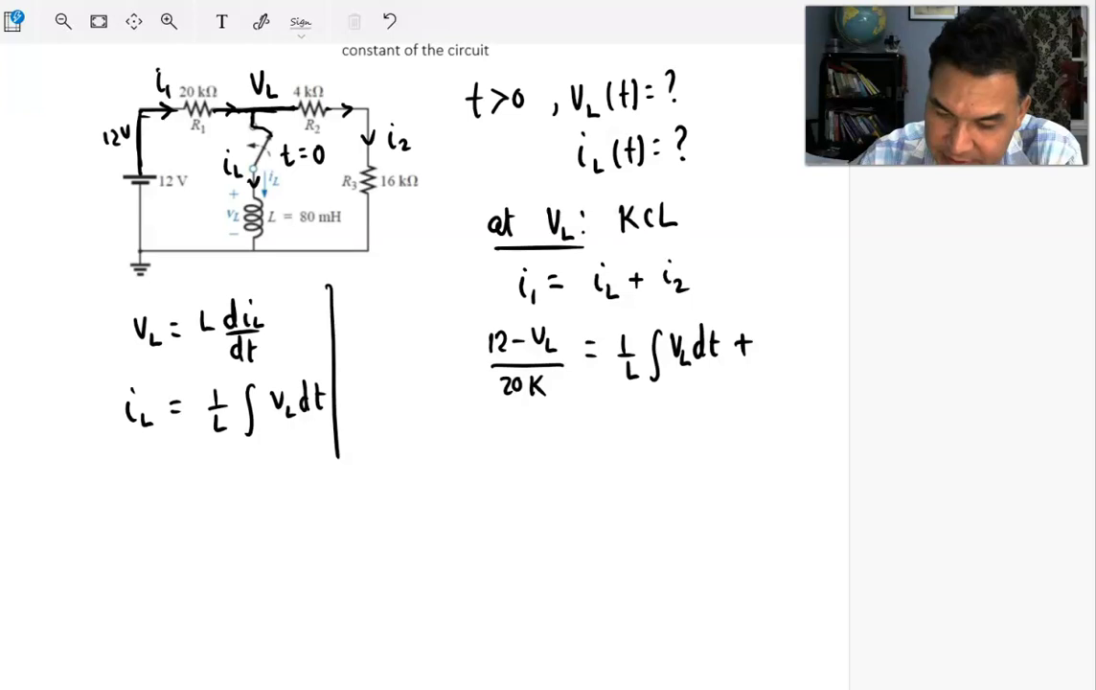
# Draw a dashed outline around the series resistors R2 and R3 in the circuit diagram
pyautogui.moveTo(329, 72); pyautogui.dragTo(320, 73)
pyautogui.moveTo(305, 80)
pyautogui.mouseDown()
pyautogui.moveTo(297, 84)
pyautogui.moveTo(329, 124)
pyautogui.moveTo(336, 164)
pyautogui.mouseUp()
pyautogui.moveTo(338, 177); pyautogui.dragTo(351, 203)
pyautogui.moveTo(369, 214); pyautogui.dragTo(379, 214)
pyautogui.moveTo(400, 209); pyautogui.dragTo(429, 183)
pyautogui.moveTo(437, 168); pyautogui.dragTo(433, 161)
pyautogui.moveTo(434, 147); pyautogui.dragTo(416, 115)
pyautogui.moveTo(392, 94); pyautogui.dragTo(386, 88)
pyautogui.moveTo(370, 80); pyautogui.dragTo(364, 75)
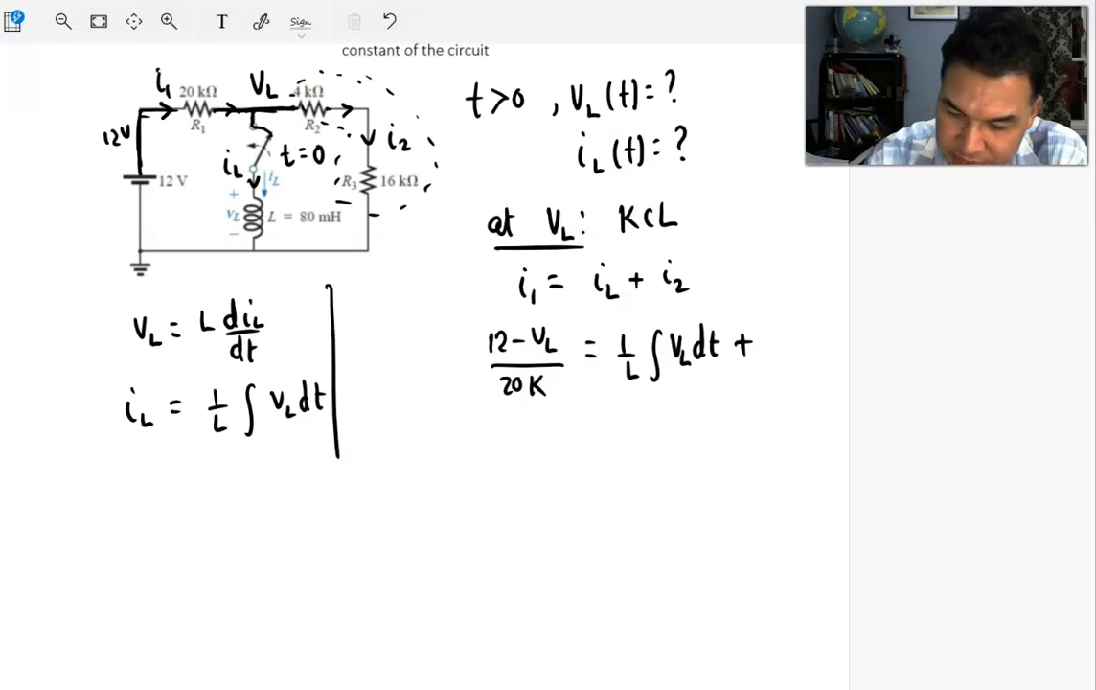
# Thicken the VL node wire and draw a ground symbol on the circuit's bottom wire near the inductor
pyautogui.moveTo(227, 95); pyautogui.dragTo(265, 95)
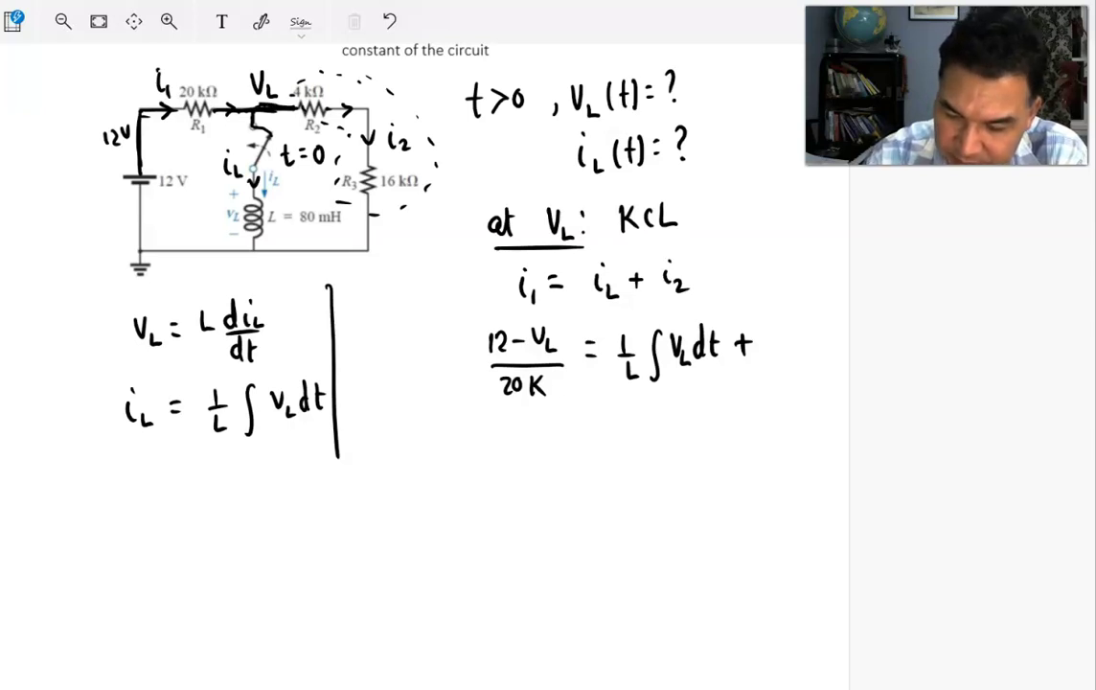
pyautogui.moveTo(282, 252); pyautogui.dragTo(291, 265)
pyautogui.moveTo(277, 271); pyautogui.dragTo(288, 271)
pyautogui.moveTo(280, 276); pyautogui.dragTo(285, 276)
# Complete the substituted node equation with the fraction (VL - 0) over 20K
pyautogui.moveTo(763, 334)
pyautogui.mouseDown()
pyautogui.moveTo(794, 355)
pyautogui.moveTo(810, 346)
pyautogui.mouseUp()
pyautogui.moveTo(819, 335); pyautogui.dragTo(818, 337)
pyautogui.moveTo(760, 362); pyautogui.dragTo(825, 359)
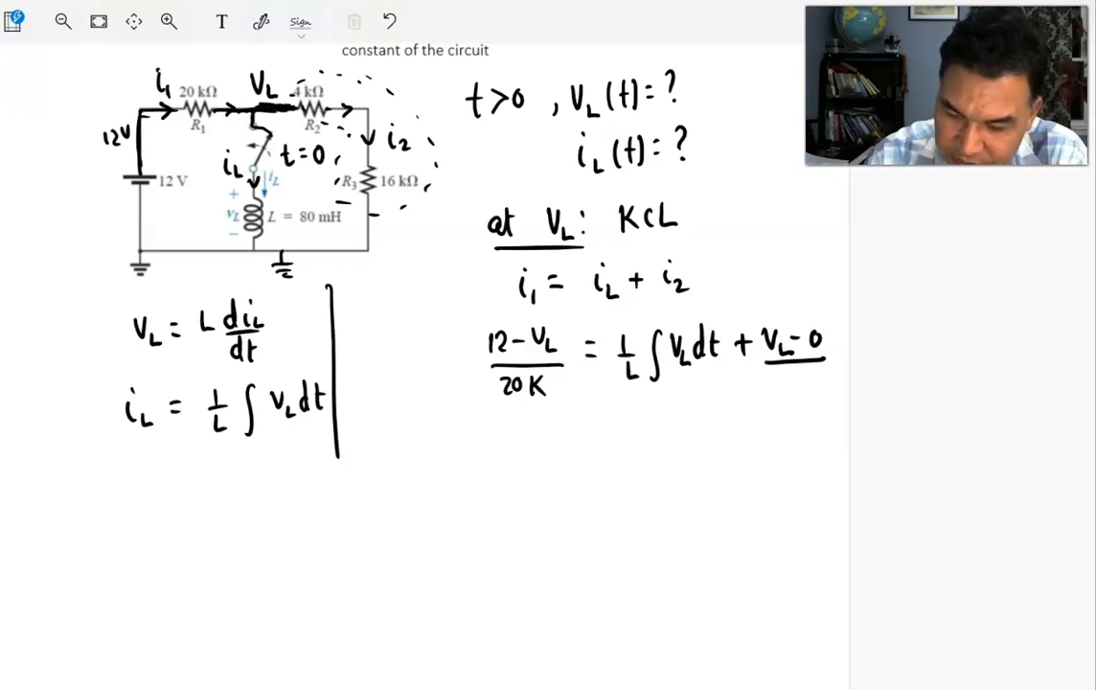
pyautogui.moveTo(780, 372)
pyautogui.mouseDown()
pyautogui.moveTo(793, 388)
pyautogui.moveTo(802, 374)
pyautogui.mouseUp()
pyautogui.moveTo(812, 369)
pyautogui.mouseDown()
pyautogui.moveTo(811, 389)
pyautogui.moveTo(824, 389)
pyautogui.mouseUp()
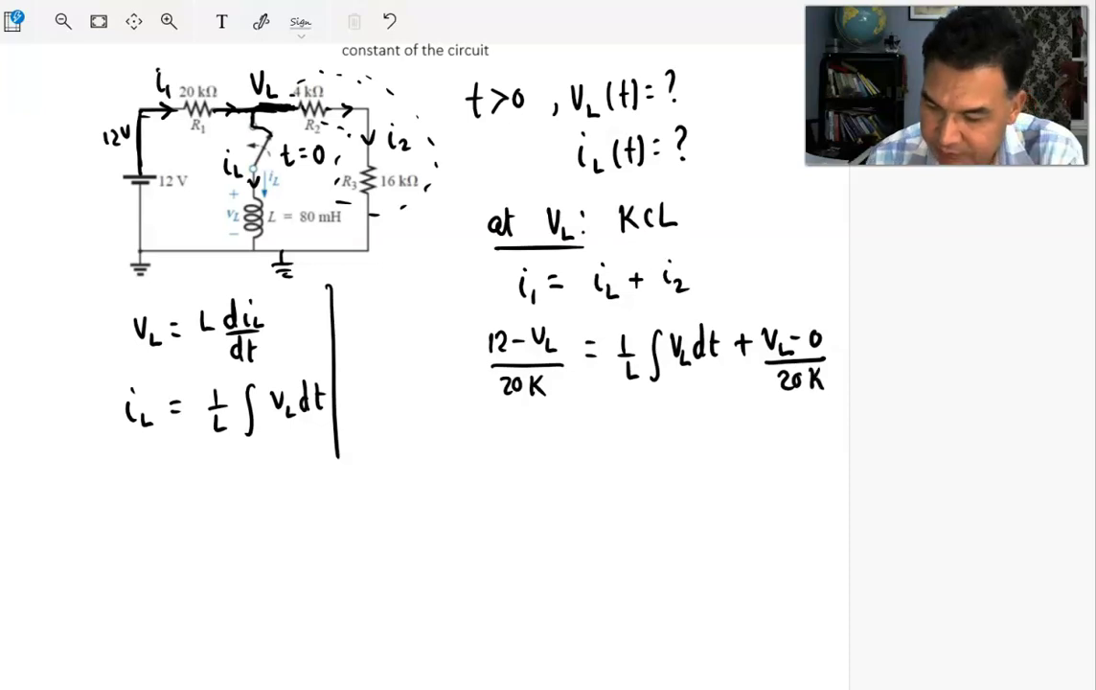
pyautogui.scroll(-1, 421, 326)
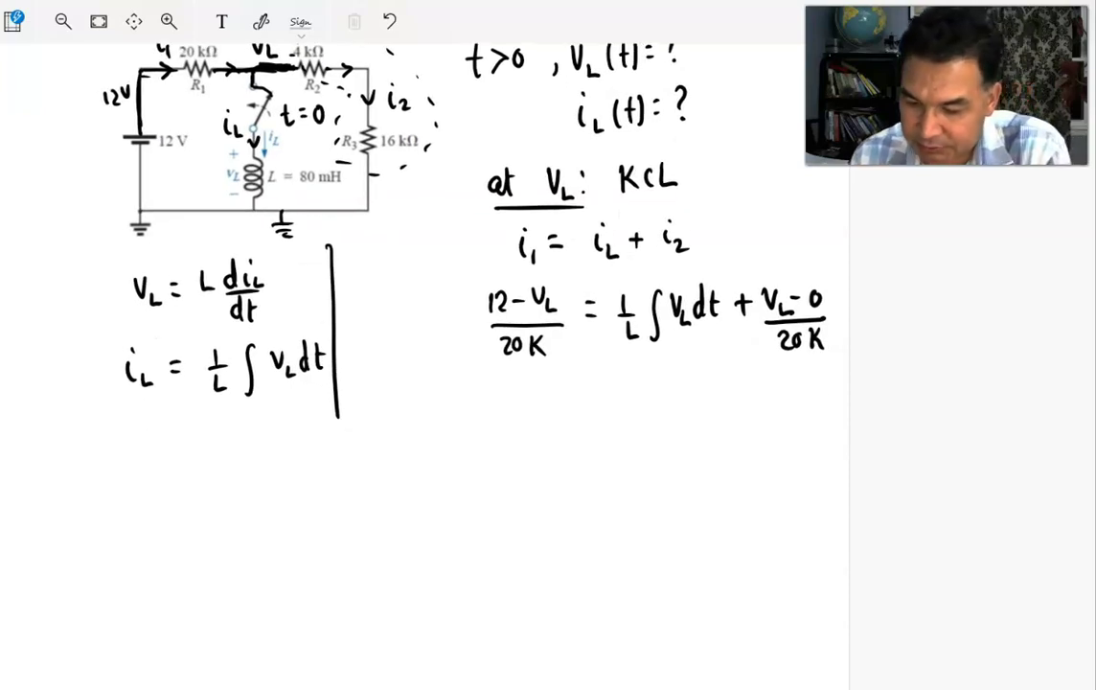